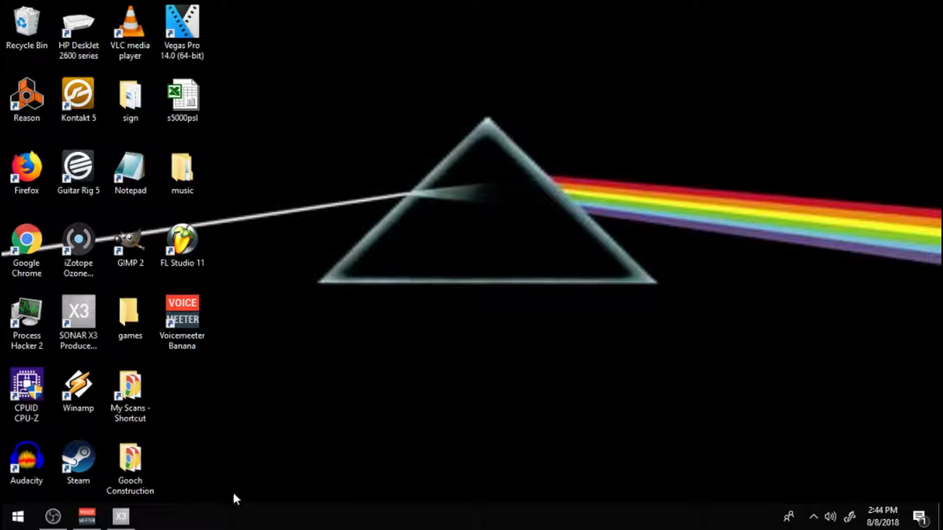
# Switch to SONAR X3 and create a new project named "test" from the Normal template
pyautogui.click(133, 520)
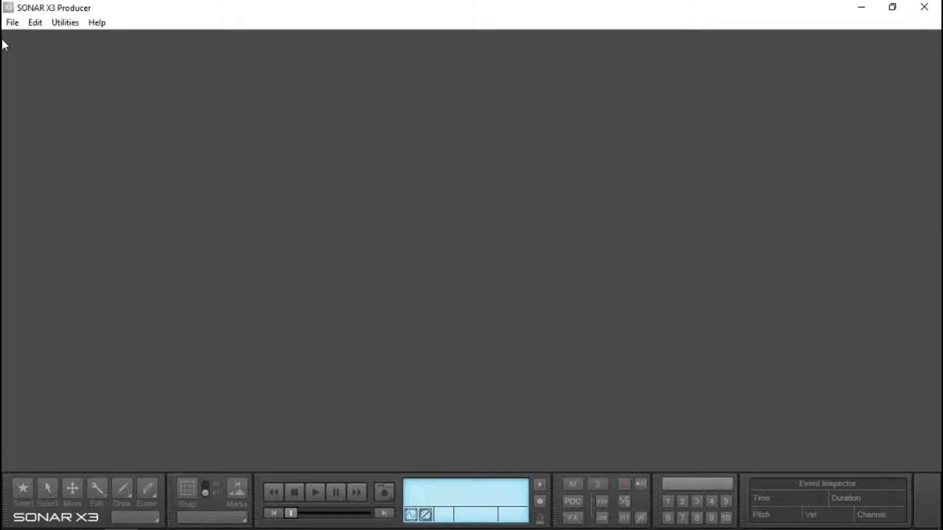
pyautogui.click(12, 23)
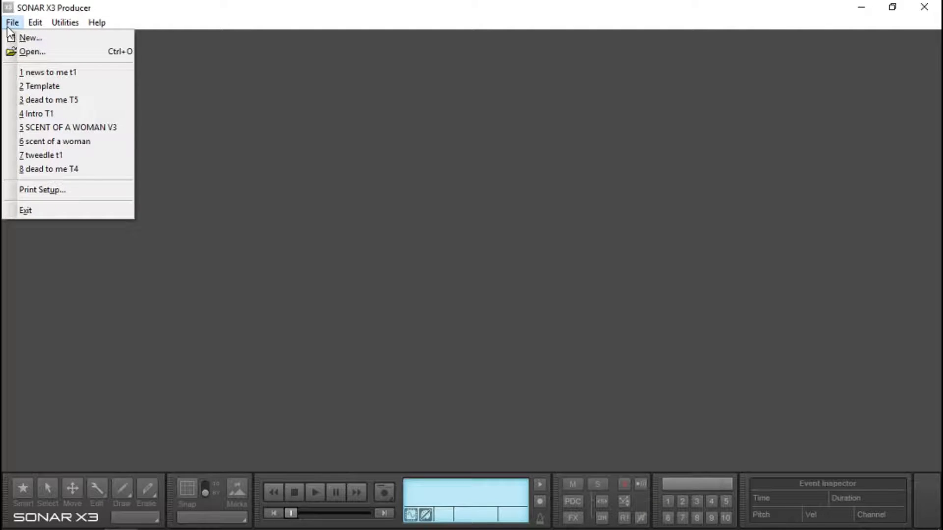
pyautogui.click(27, 40)
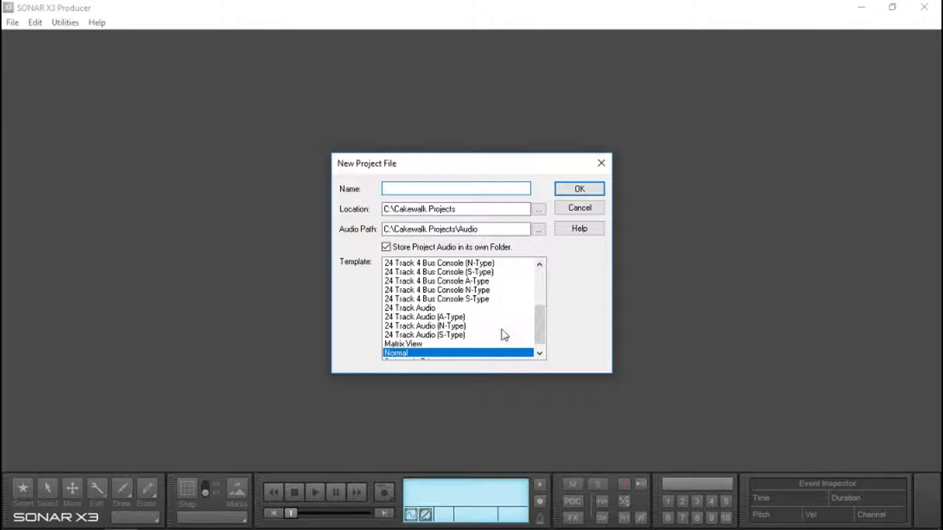
pyautogui.moveTo(538, 315); pyautogui.dragTo(543, 285)
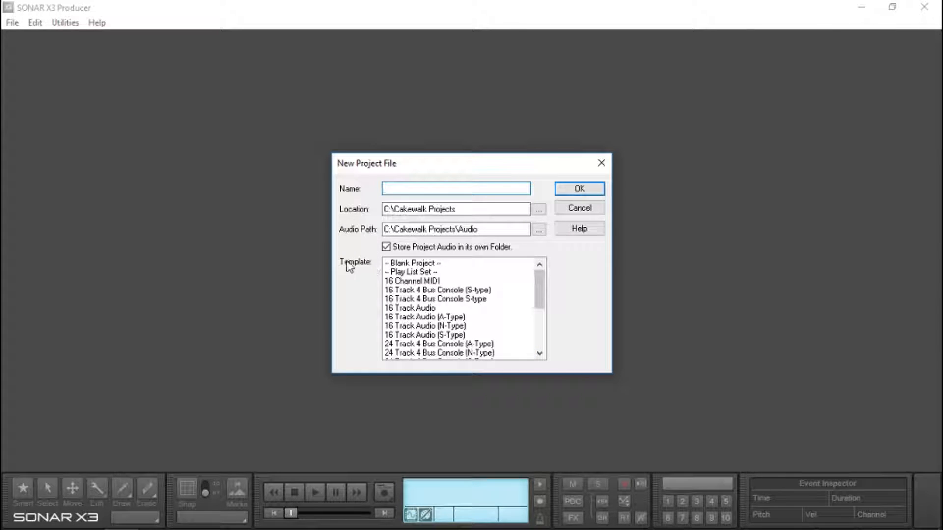
pyautogui.moveTo(539, 285); pyautogui.dragTo(541, 328)
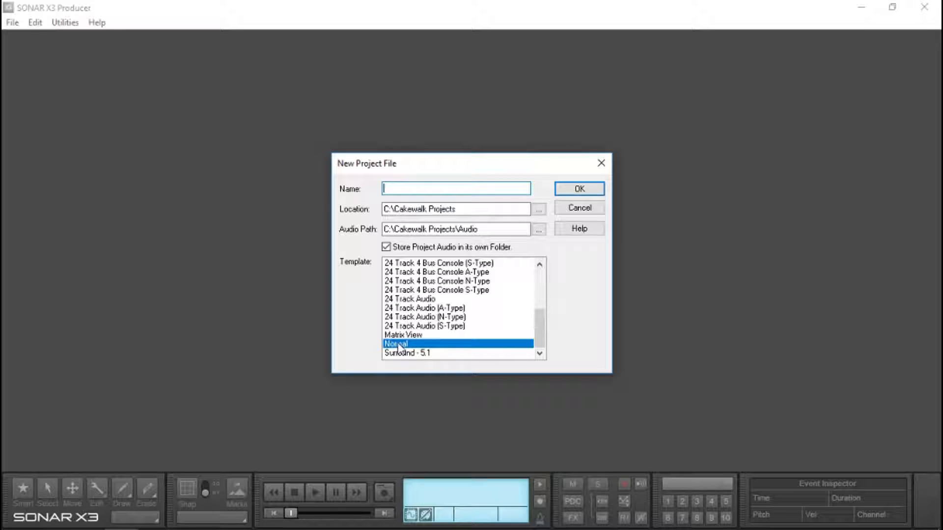
pyautogui.moveTo(547, 330); pyautogui.dragTo(549, 282)
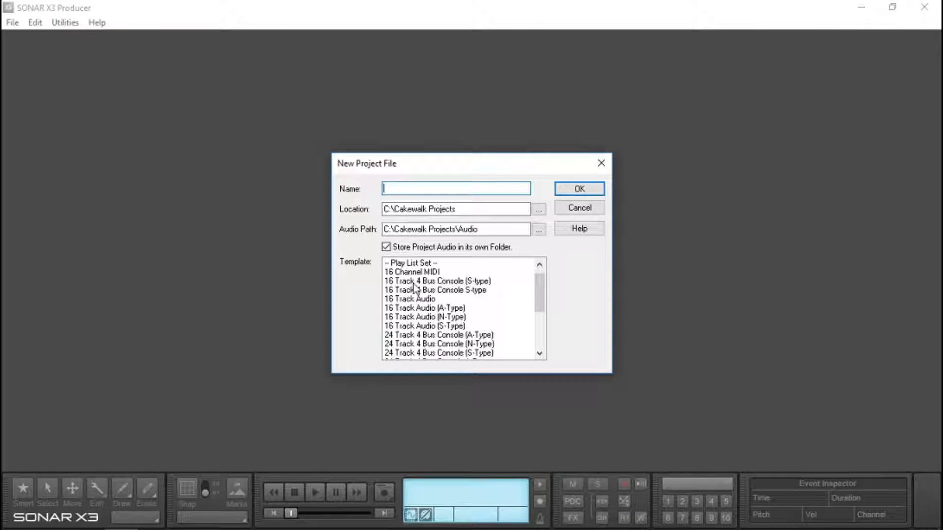
pyautogui.moveTo(536, 295); pyautogui.dragTo(535, 322)
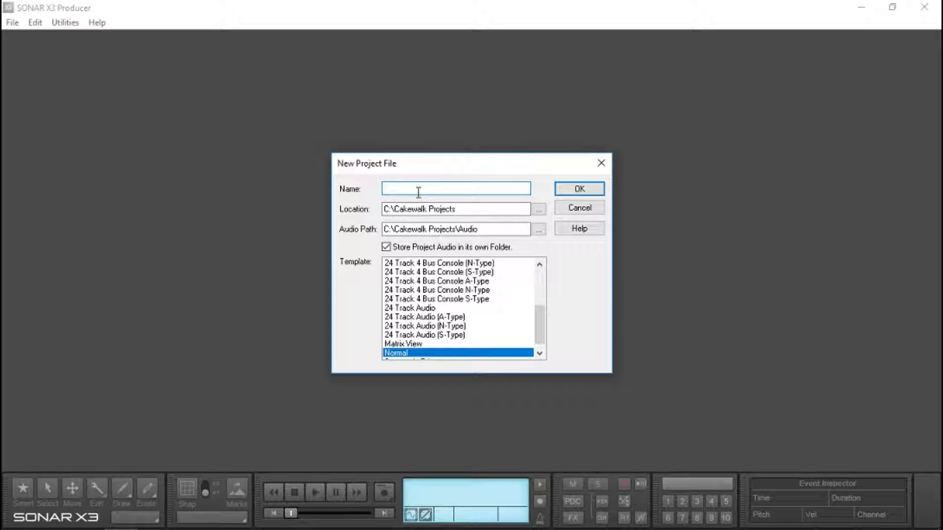
pyautogui.write('test')
pyautogui.press('Return')
pyautogui.click(7, 22)
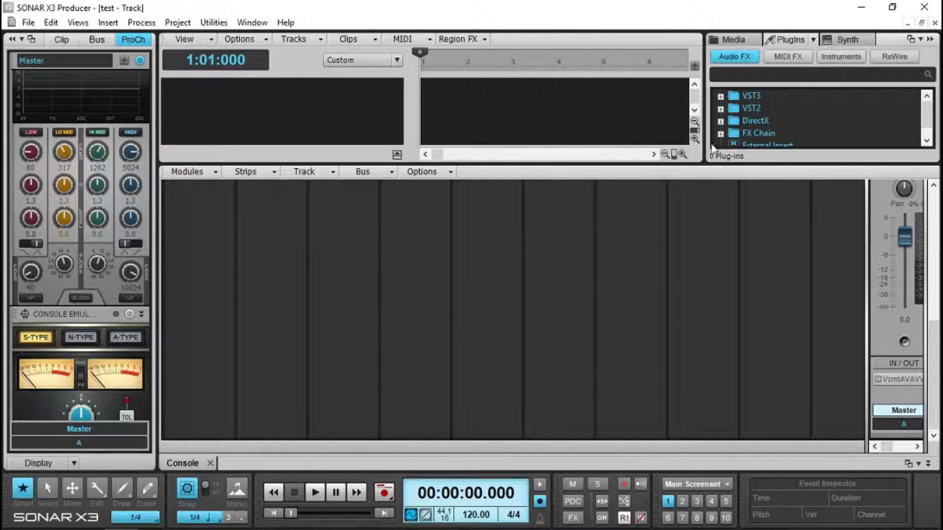
# Collapse the Inspector and the Browser to make more room for the track view
pyautogui.click(12, 40)
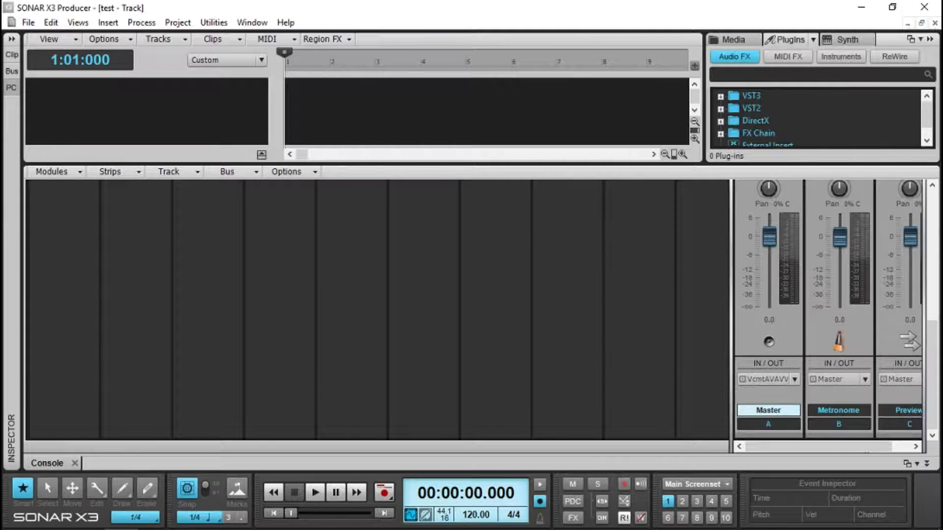
pyautogui.click(930, 39)
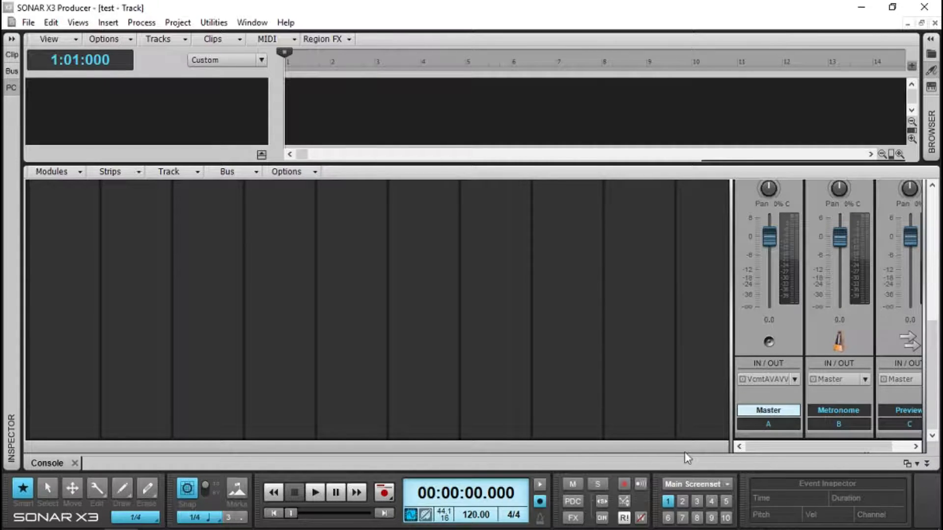
pyautogui.scroll(5, 652, 310)
pyautogui.scroll(-1, 786, 319)
pyautogui.scroll(4, 838, 314)
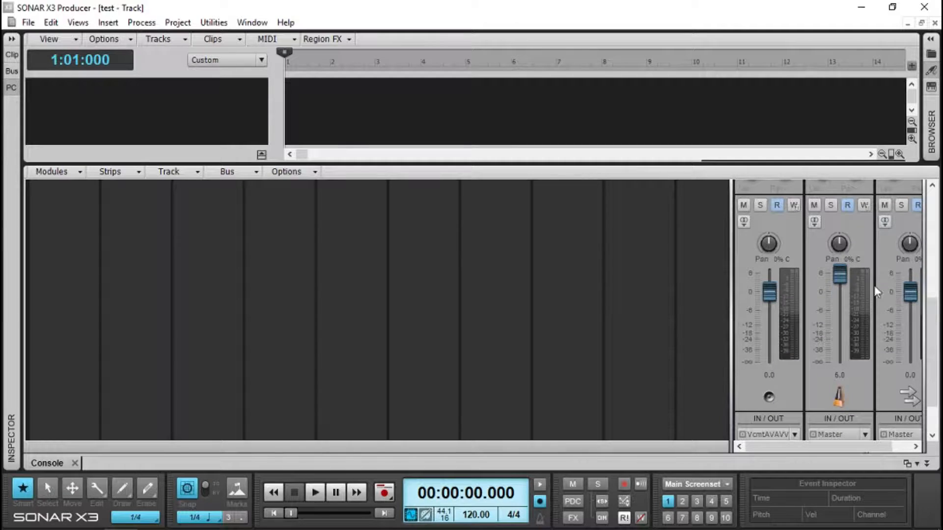
pyautogui.scroll(4, 871, 291)
pyautogui.moveTo(837, 343)
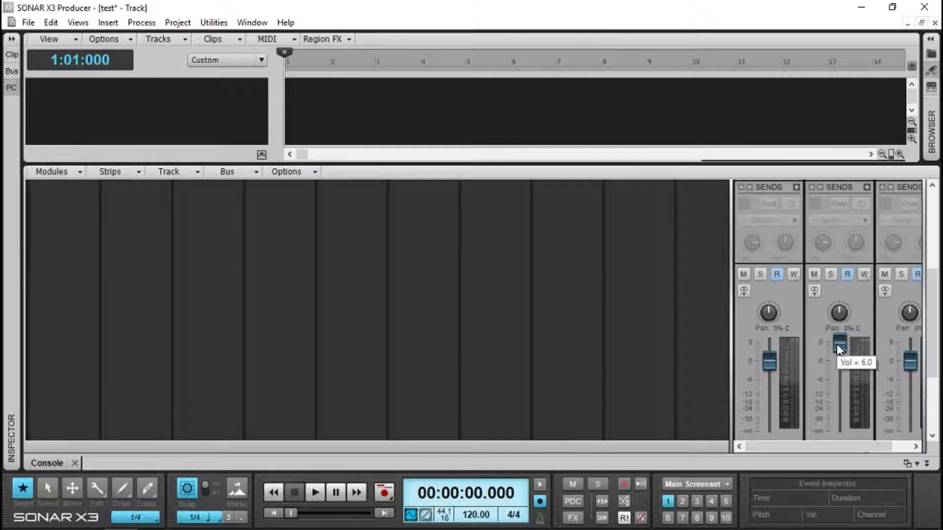
pyautogui.doubleClick(839, 347)
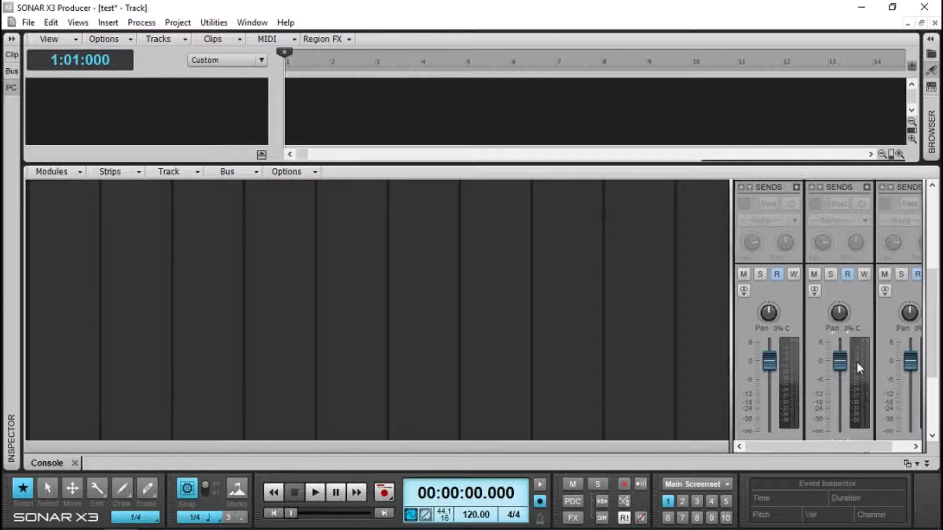
# Collapse the MultiDock and close the Console view docked in it
pyautogui.moveTo(802, 447); pyautogui.dragTo(793, 392)
pyautogui.click(928, 464)
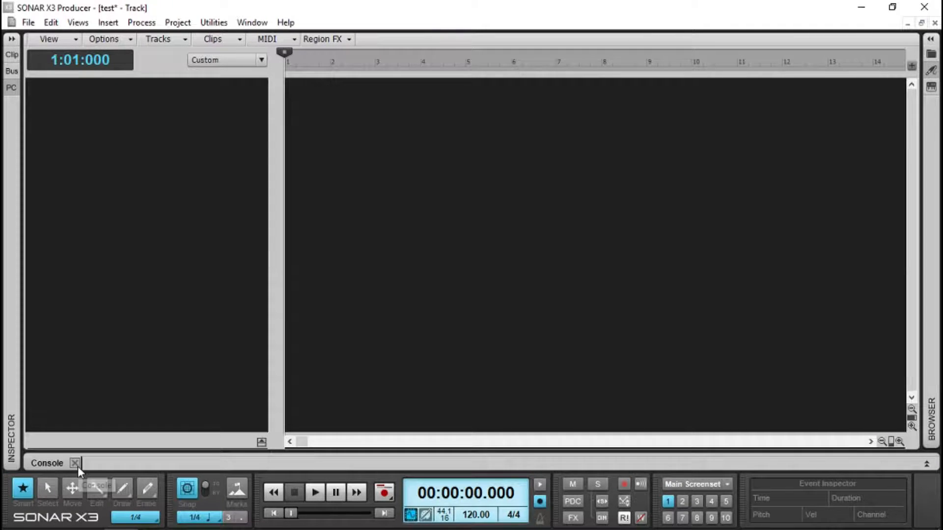
pyautogui.click(76, 464)
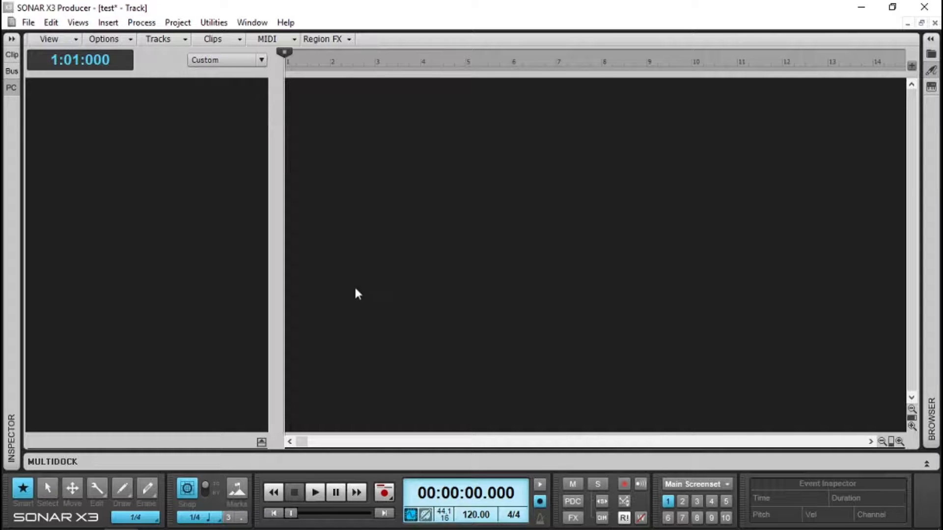
pyautogui.click(256, 111)
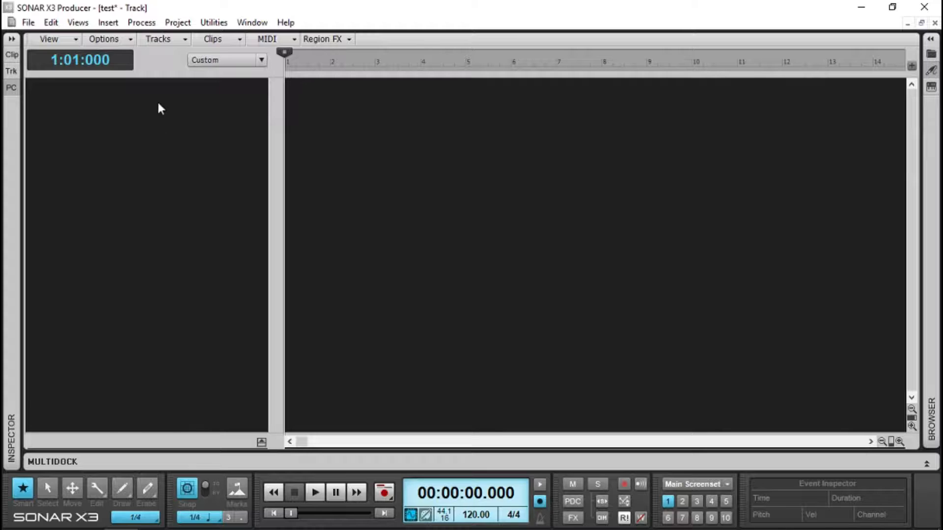
pyautogui.click(110, 23)
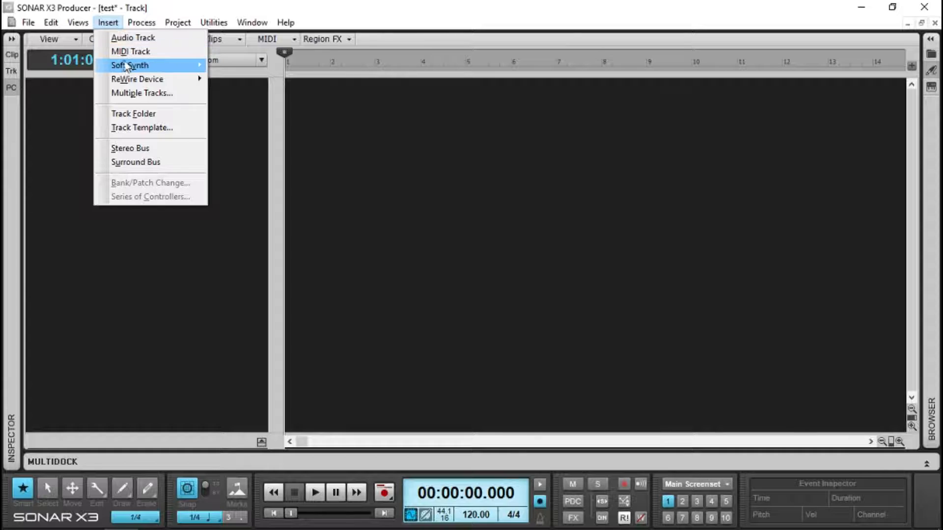
pyautogui.moveTo(131, 84)
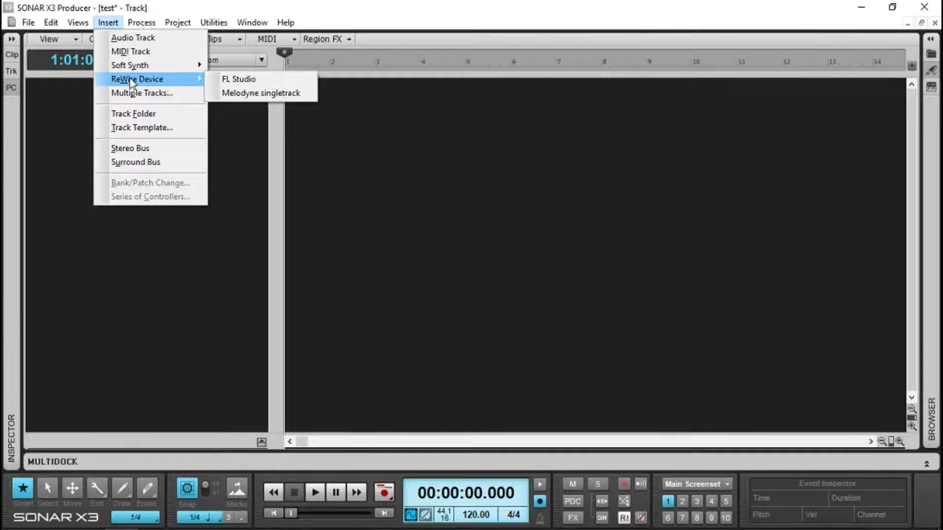
pyautogui.click(90, 111)
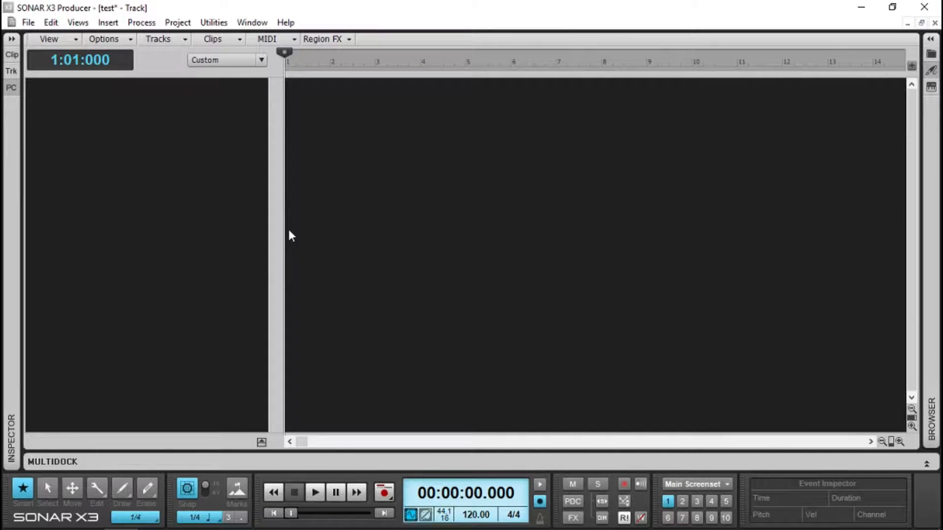
pyautogui.rightClick(118, 100)
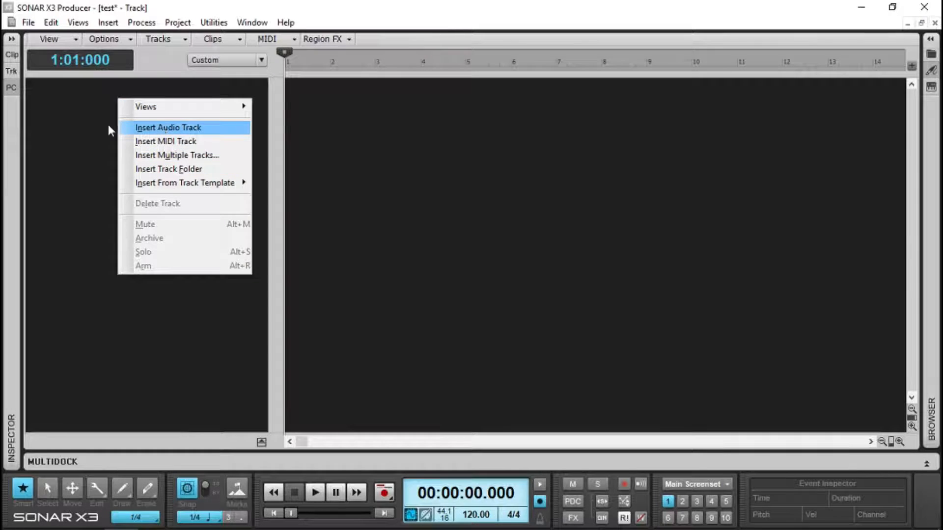
pyautogui.click(96, 105)
pyautogui.click(108, 22)
pyautogui.click(52, 172)
# Insert an audio track and increase its height to reveal more of its controls
pyautogui.rightClick(92, 132)
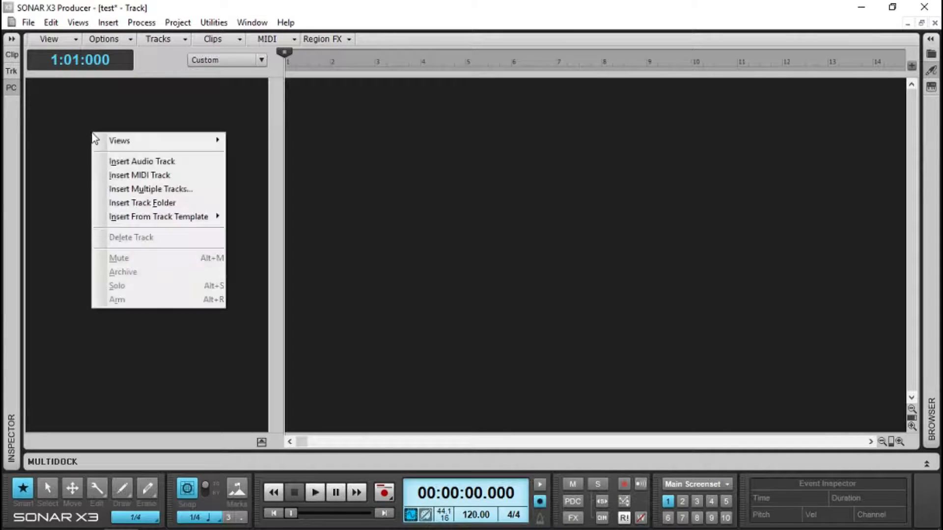
pyautogui.click(139, 165)
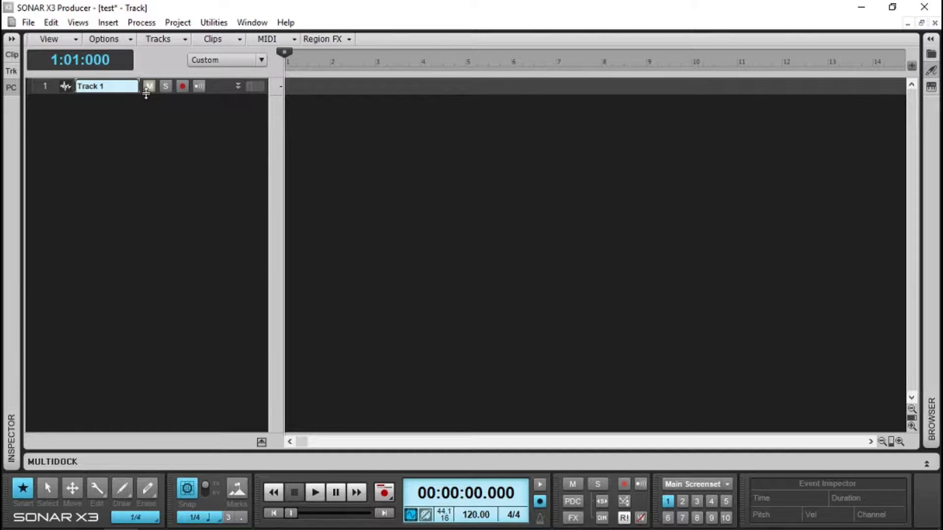
pyautogui.moveTo(146, 93); pyautogui.dragTo(146, 215)
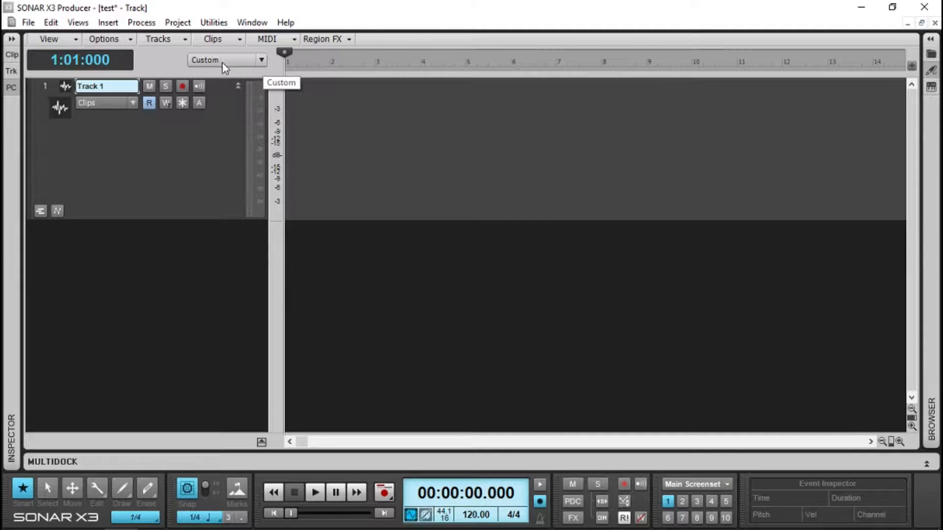
# Set the track control view to All and make the audio track tall enough for every control
pyautogui.click(260, 60)
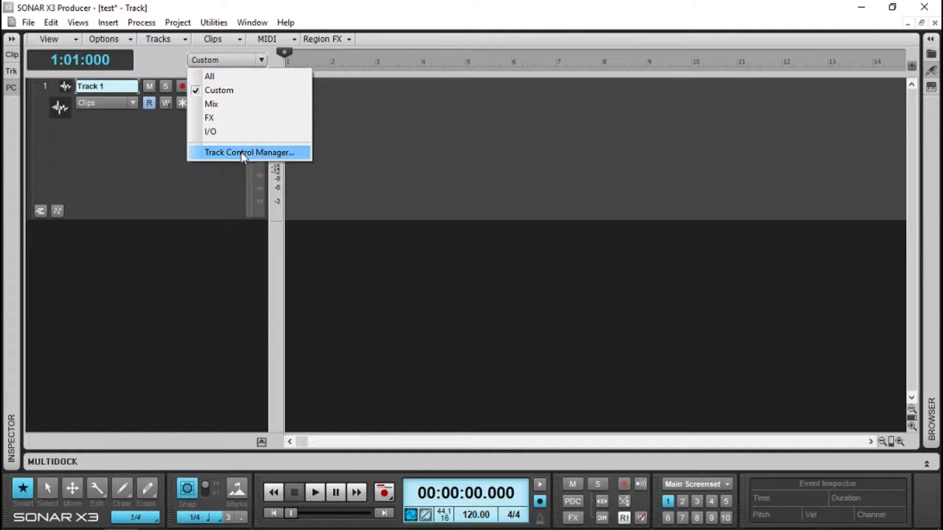
pyautogui.click(218, 77)
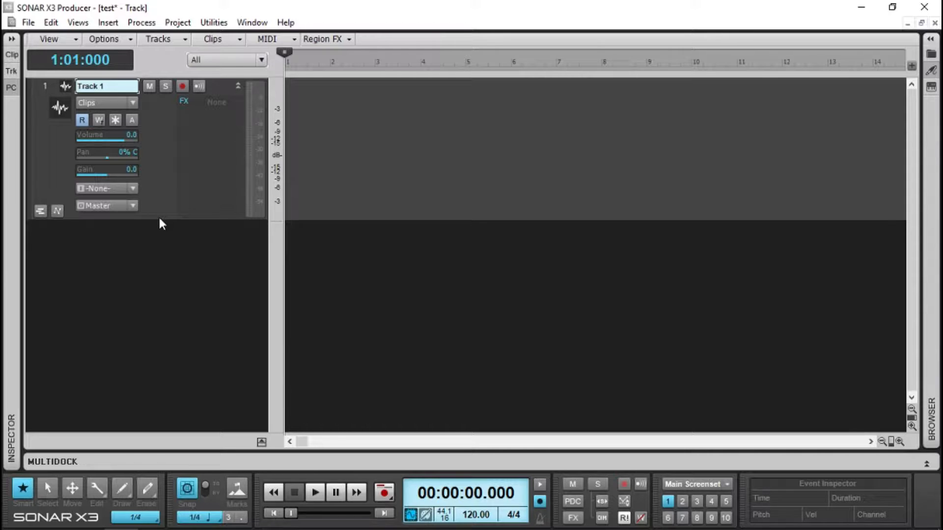
pyautogui.moveTo(158, 219); pyautogui.dragTo(158, 253)
# Examine the audio track's volume, pan and gain controls and its available input and output choices
pyautogui.moveTo(89, 141)
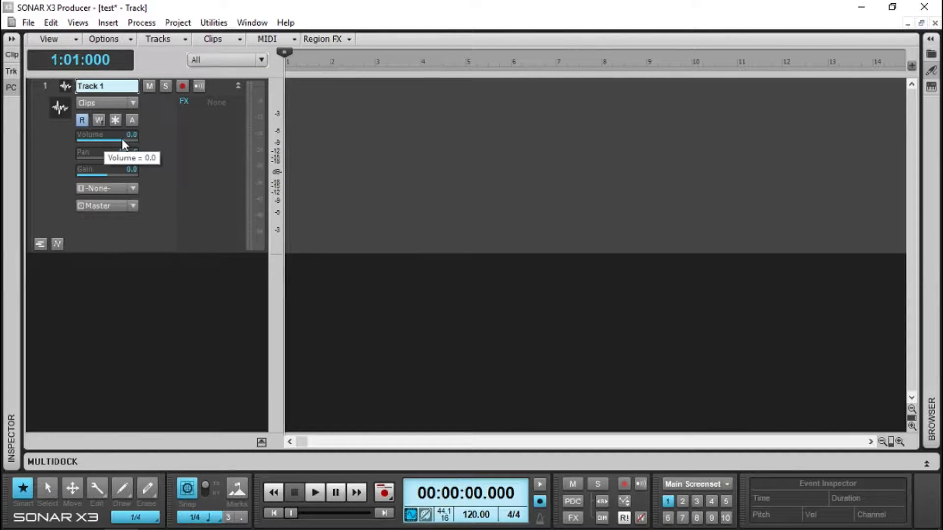
pyautogui.moveTo(120, 157)
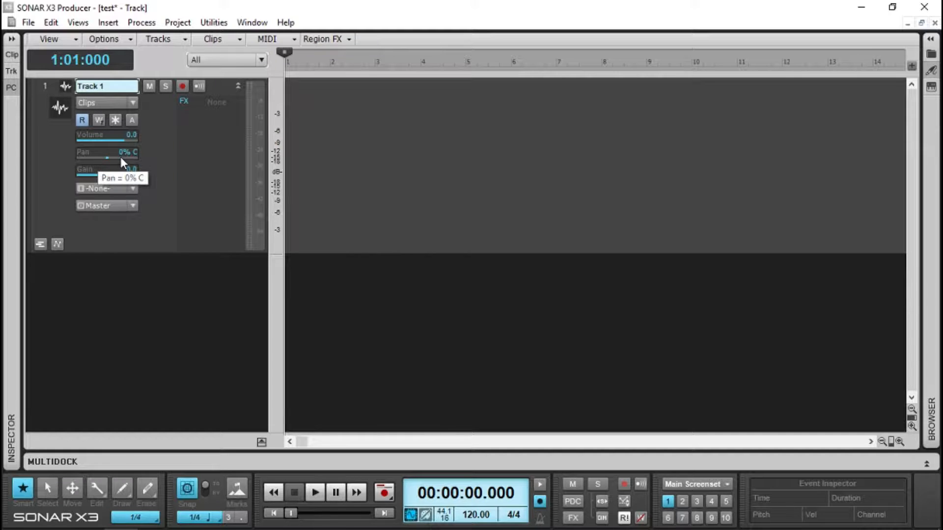
pyautogui.moveTo(123, 178)
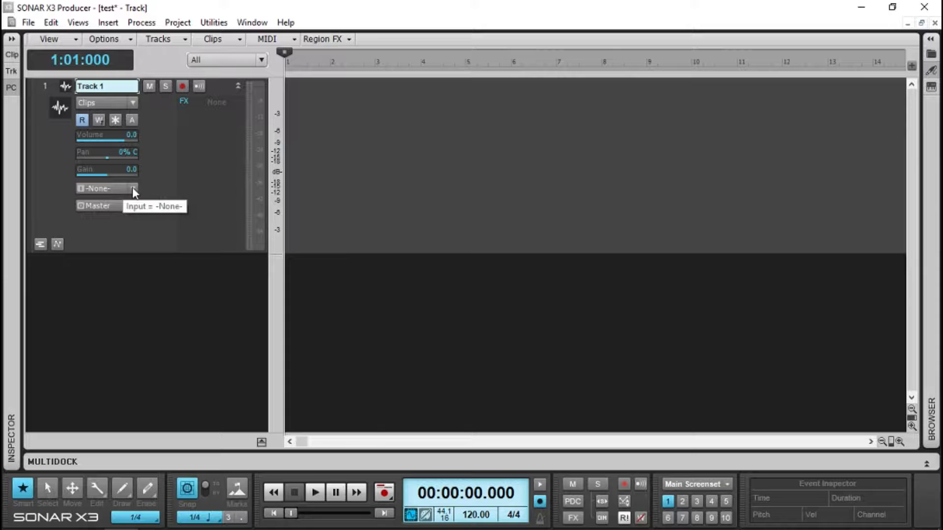
pyautogui.click(134, 191)
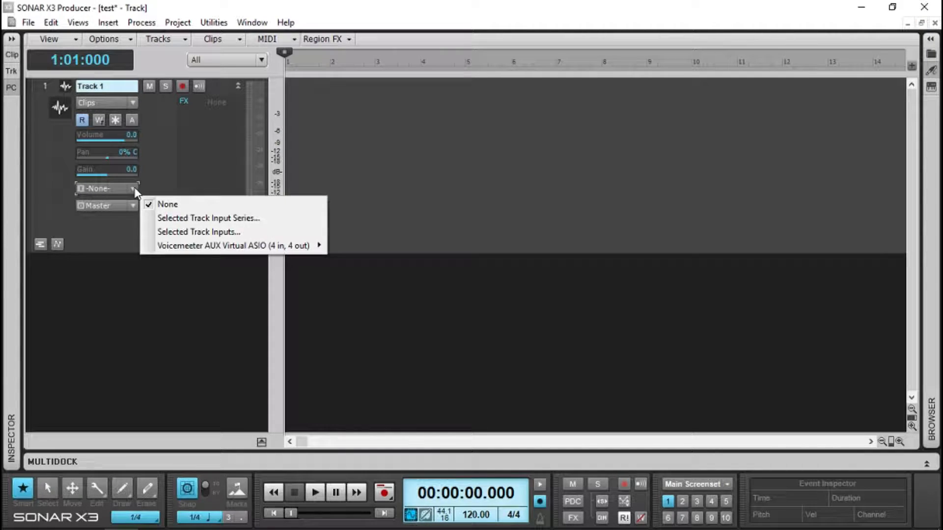
pyautogui.click(133, 188)
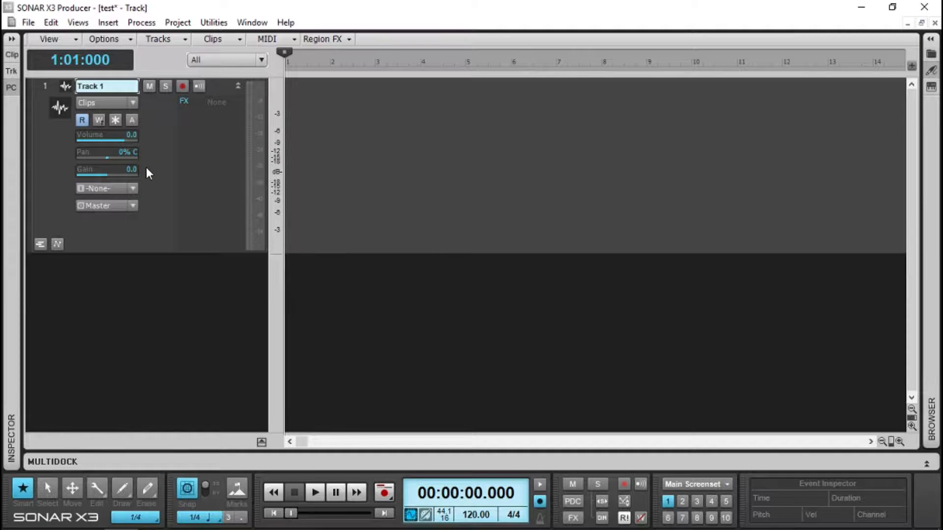
pyautogui.click(131, 190)
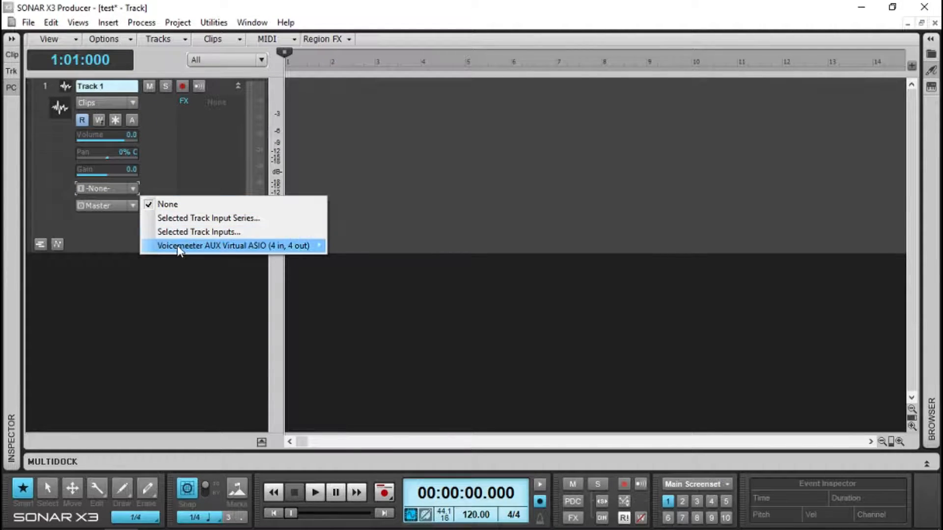
pyautogui.click(180, 171)
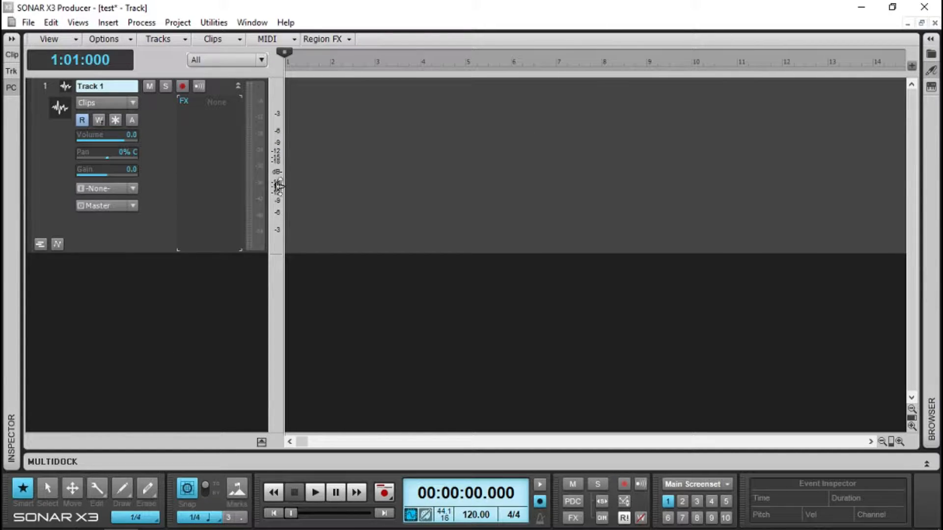
pyautogui.click(136, 206)
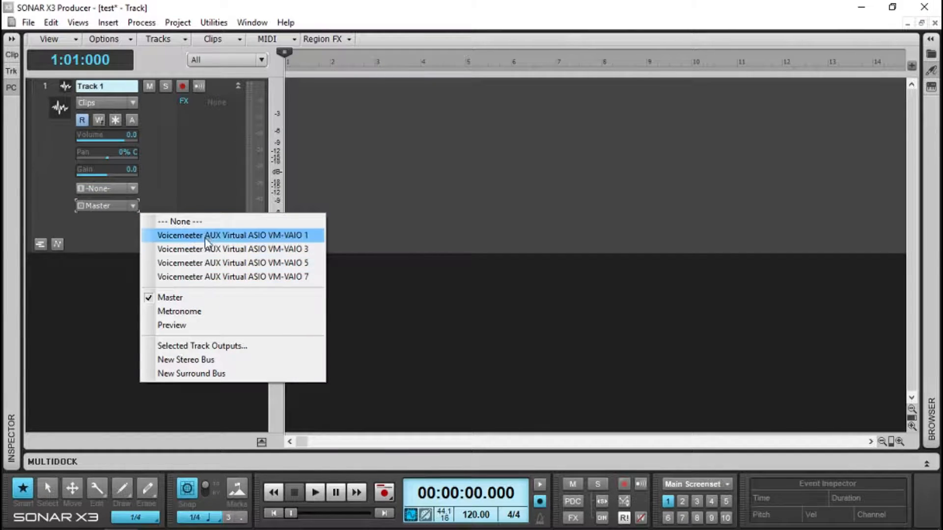
pyautogui.click(131, 238)
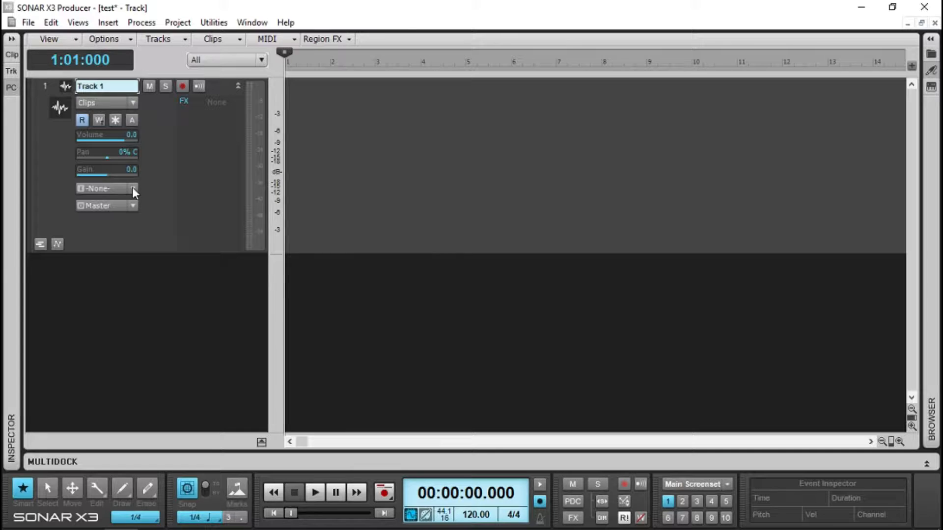
pyautogui.click(133, 188)
pyautogui.click(124, 206)
pyautogui.click(119, 230)
# Show the bus pane beneath the tracks and adjust it so the Master bus controls are visible
pyautogui.click(261, 443)
pyautogui.moveTo(187, 349); pyautogui.dragTo(116, 297)
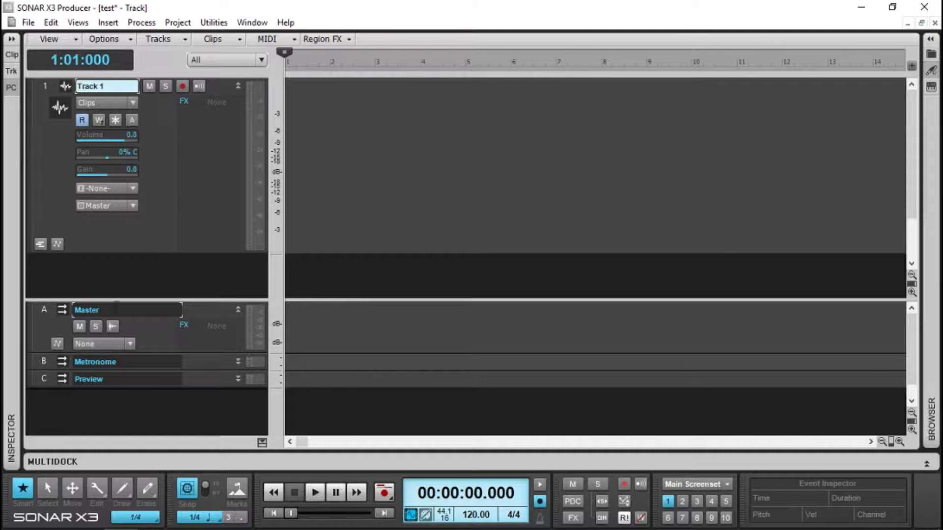
# Compare the audio track's output choices with the Master, Metronome and Preview buses, and enlarge the Metronome bus strip
pyautogui.moveTo(104, 157)
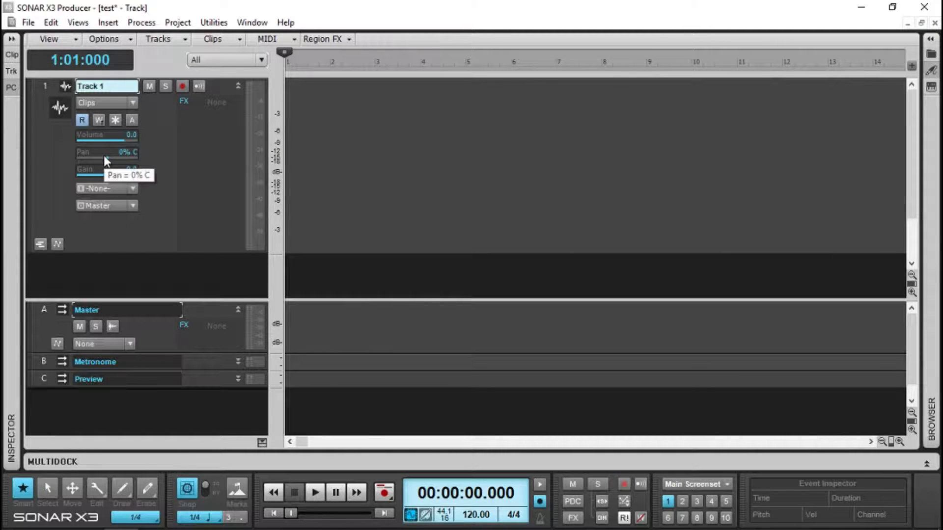
pyautogui.click(133, 206)
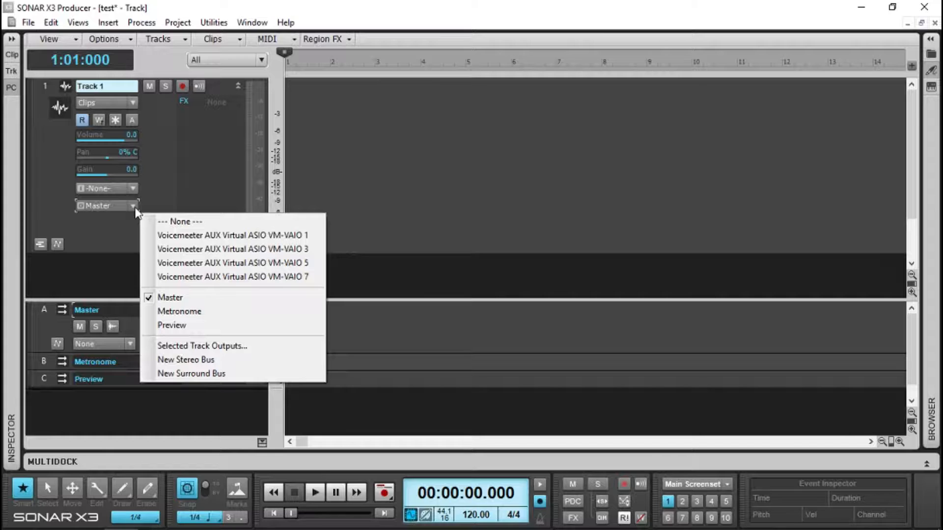
pyautogui.click(95, 272)
pyautogui.click(105, 362)
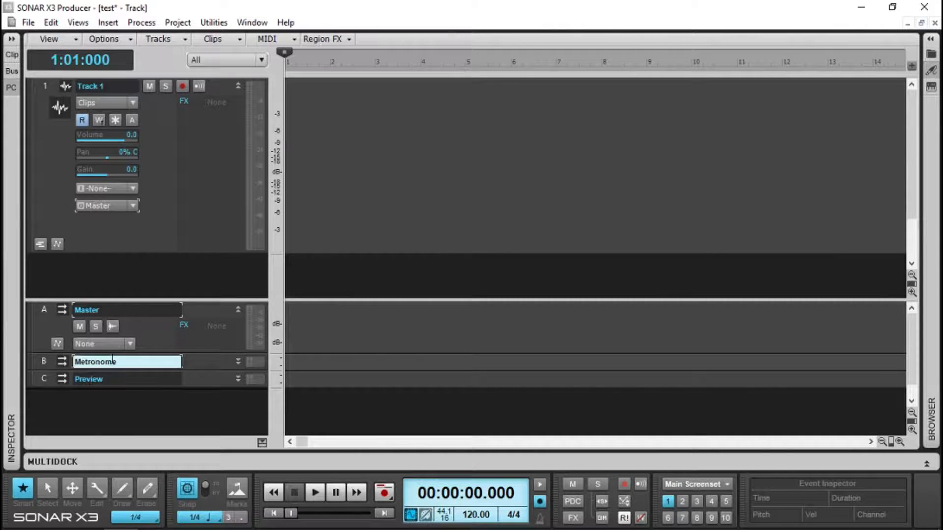
pyautogui.doubleClick(103, 308)
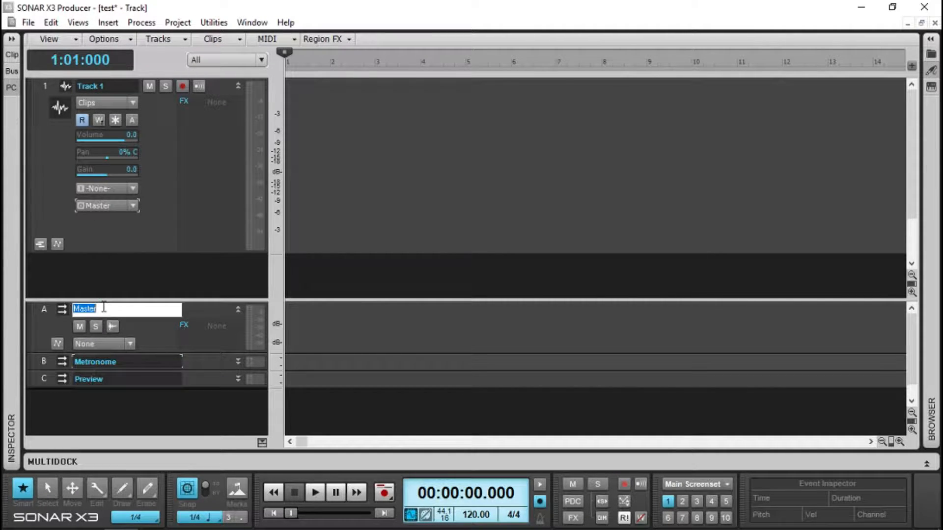
pyautogui.click(108, 308)
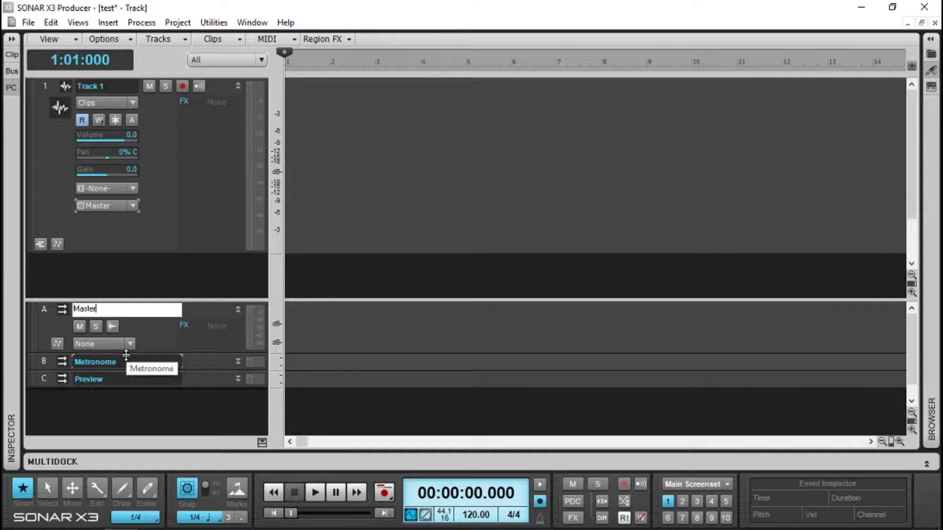
pyautogui.press('Return')
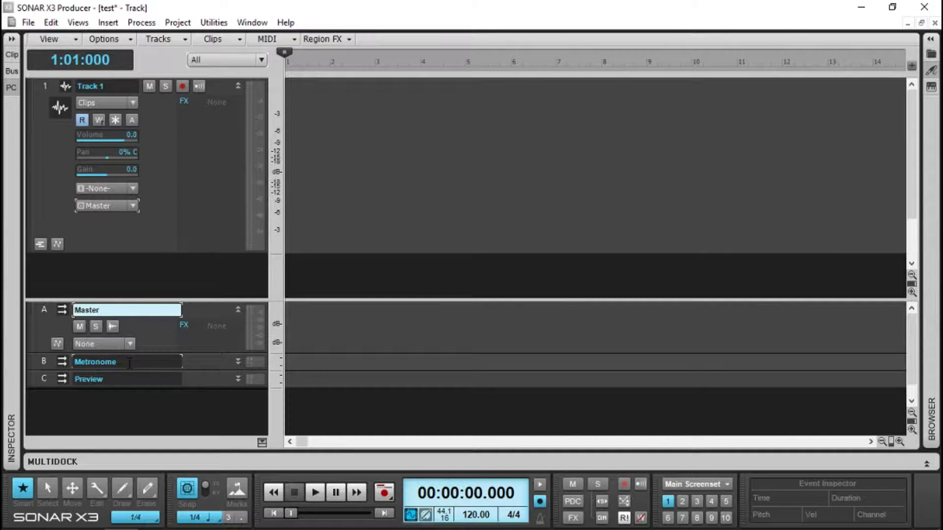
pyautogui.doubleClick(130, 364)
pyautogui.doubleClick(128, 380)
pyautogui.click(147, 214)
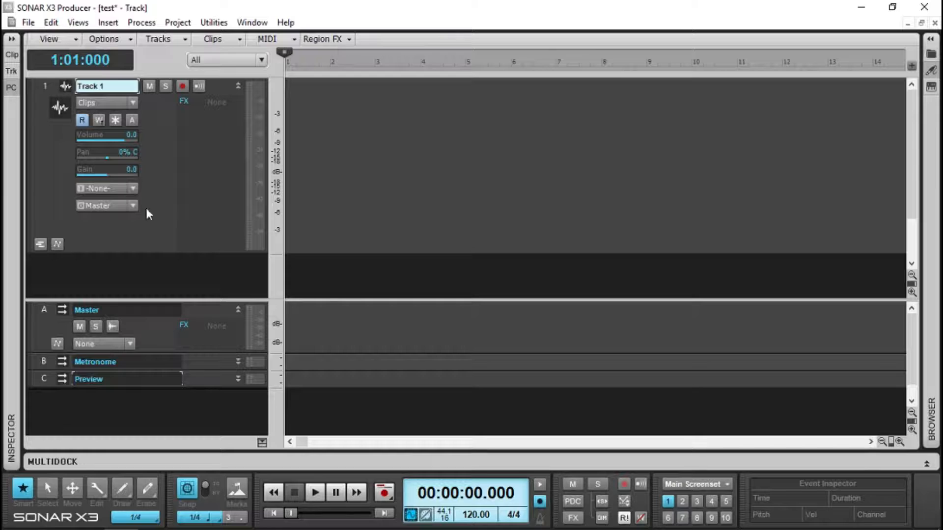
pyautogui.click(135, 205)
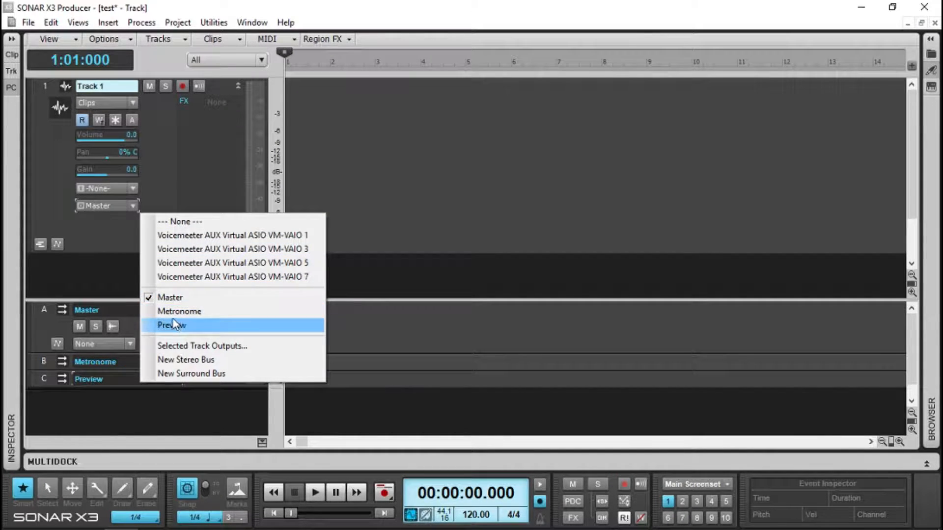
pyautogui.click(119, 248)
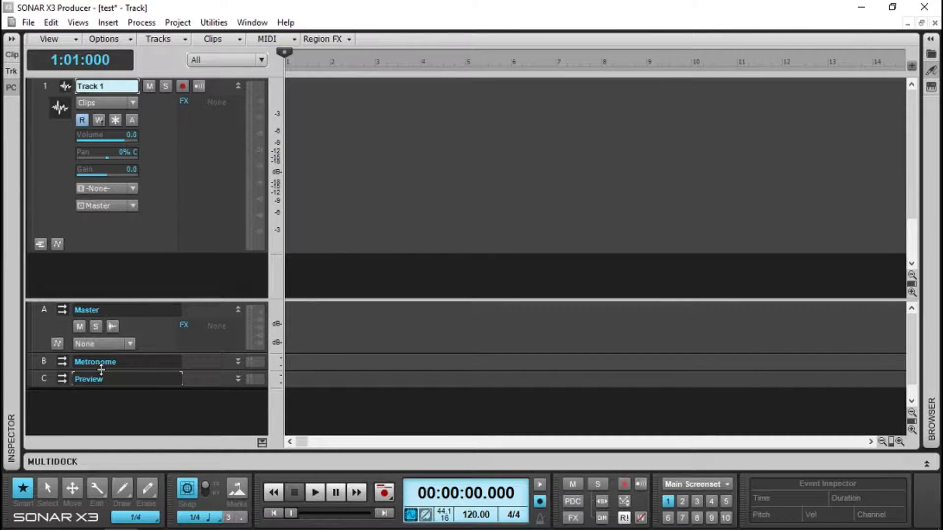
pyautogui.moveTo(101, 369); pyautogui.dragTo(102, 399)
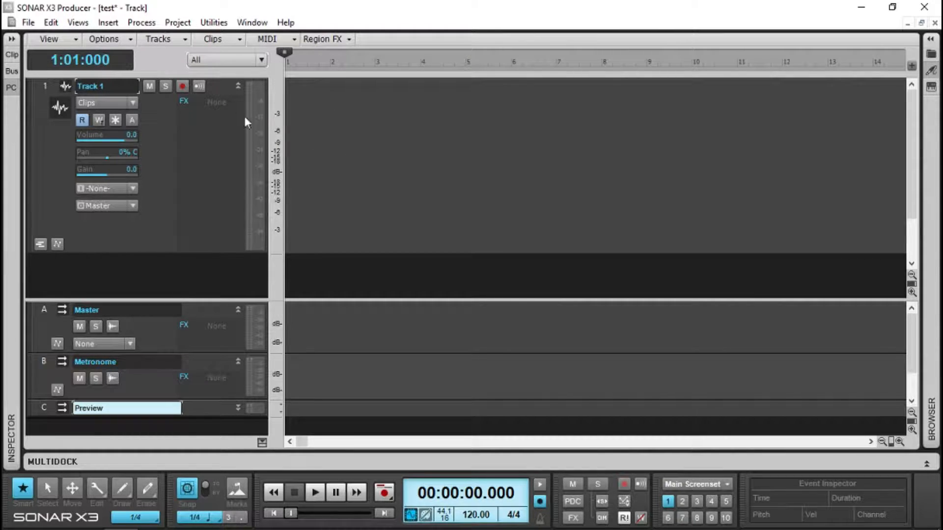
# Arm Track 1 for recording and disarm it again, switching its input echo on and back off
pyautogui.click(182, 88)
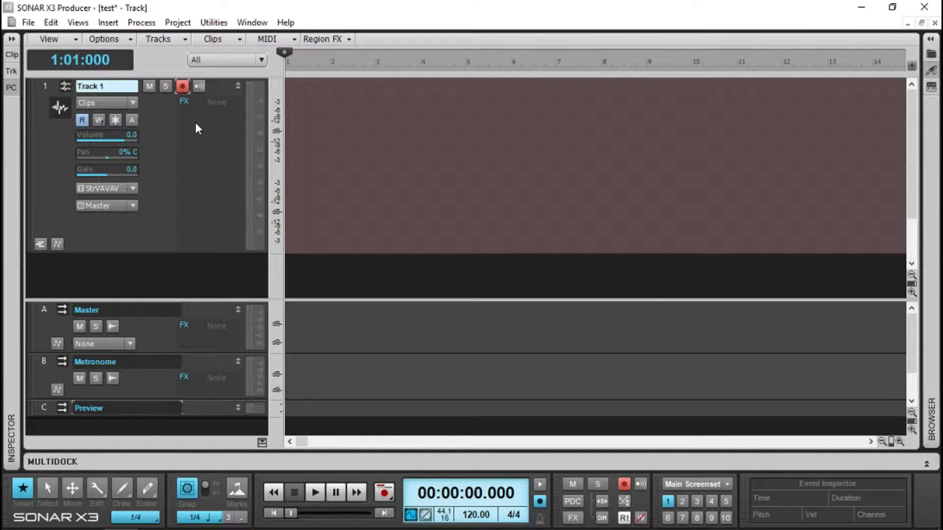
pyautogui.click(199, 86)
pyautogui.click(199, 87)
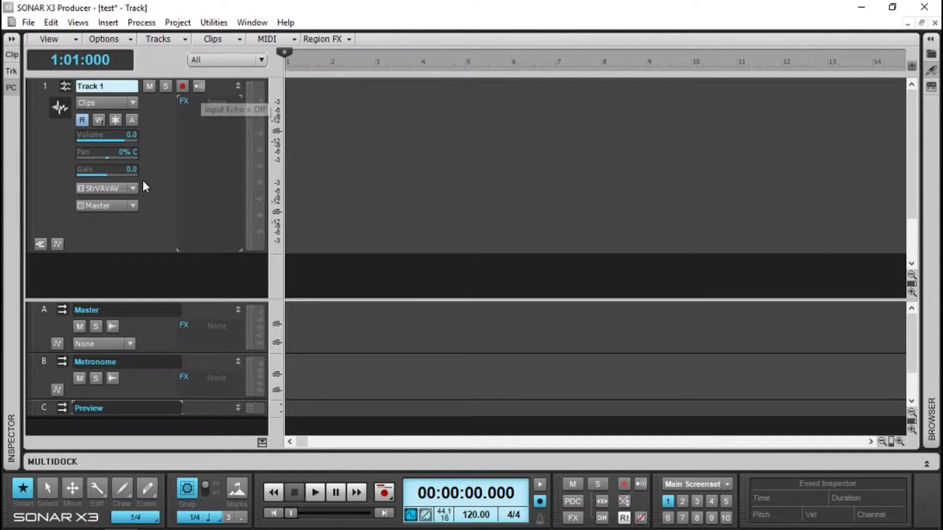
# Insert two more audio tracks below Track 1
pyautogui.rightClick(140, 267)
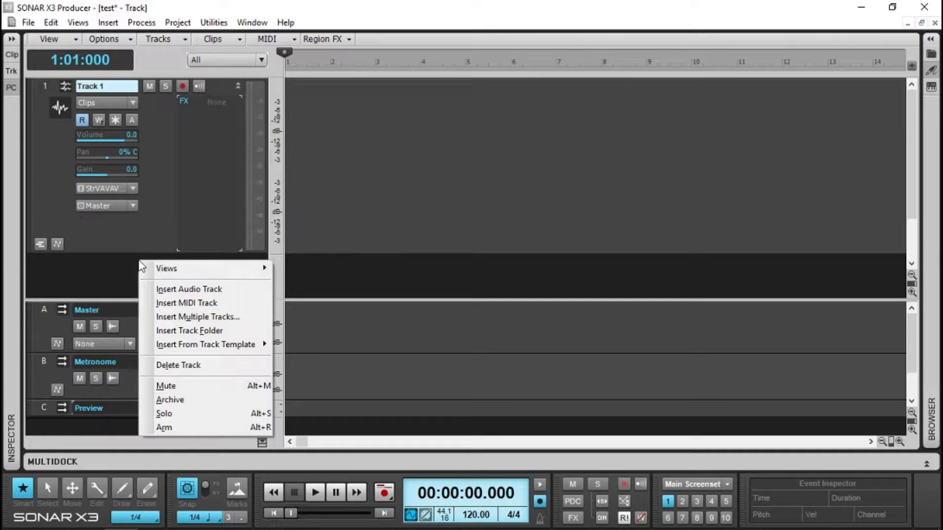
pyautogui.click(190, 288)
pyautogui.rightClick(158, 275)
pyautogui.click(198, 304)
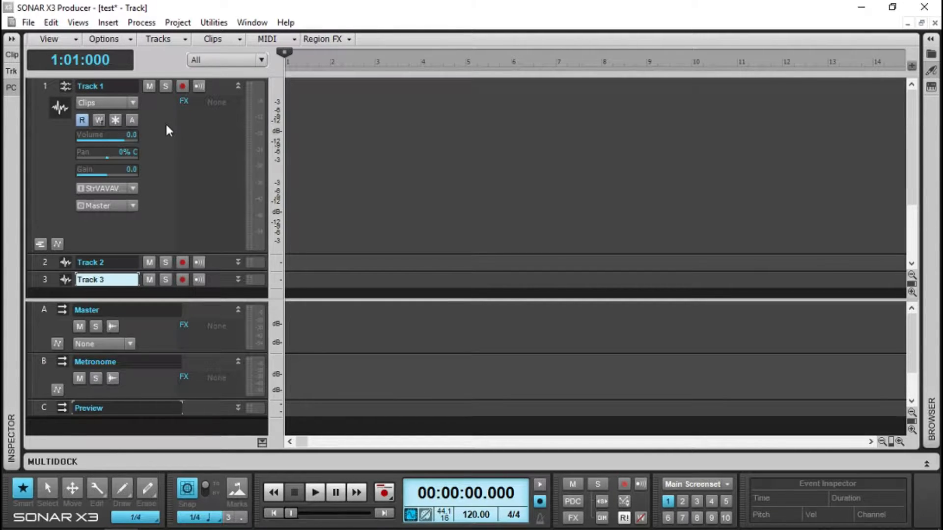
# Fit the three audio tracks to the height of the track pane and the buses to the bus pane
pyautogui.press('f')
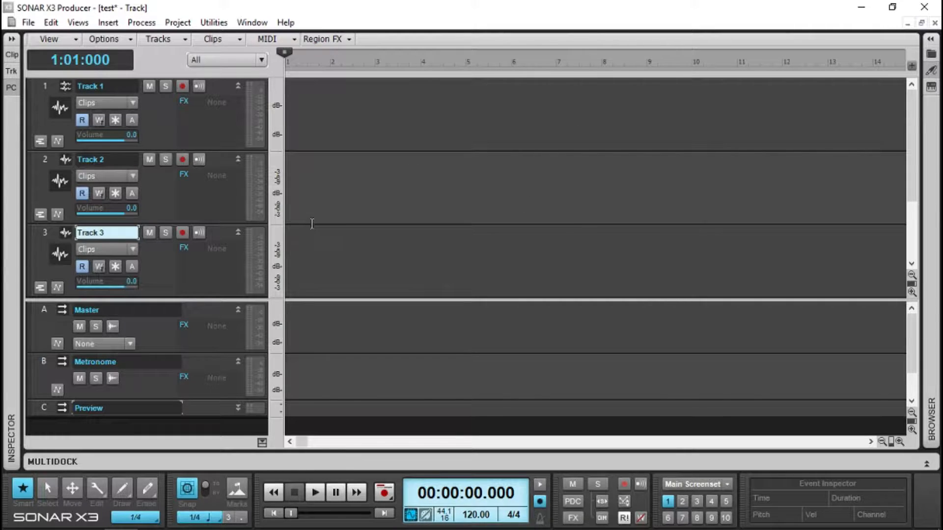
pyautogui.click(209, 431)
pyautogui.press('f')
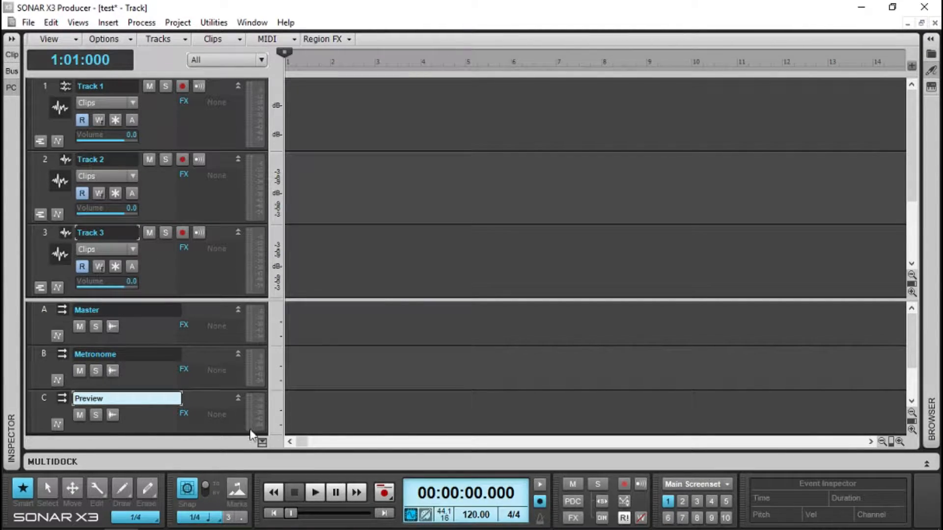
# Toggle the bus pane, leave it hidden, and fit the three audio tracks to the full pane height
pyautogui.click(261, 442)
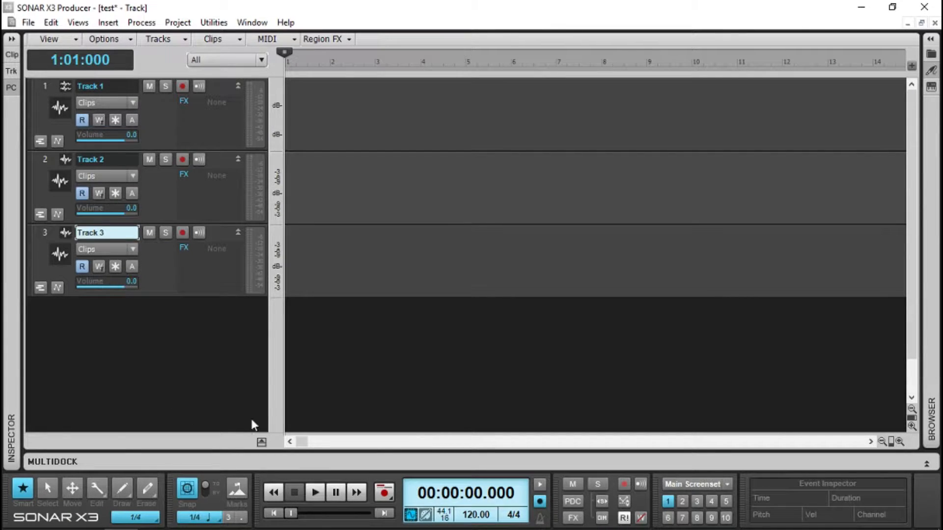
pyautogui.click(261, 442)
pyautogui.click(261, 443)
pyautogui.click(261, 442)
pyautogui.click(261, 442)
pyautogui.press('f')
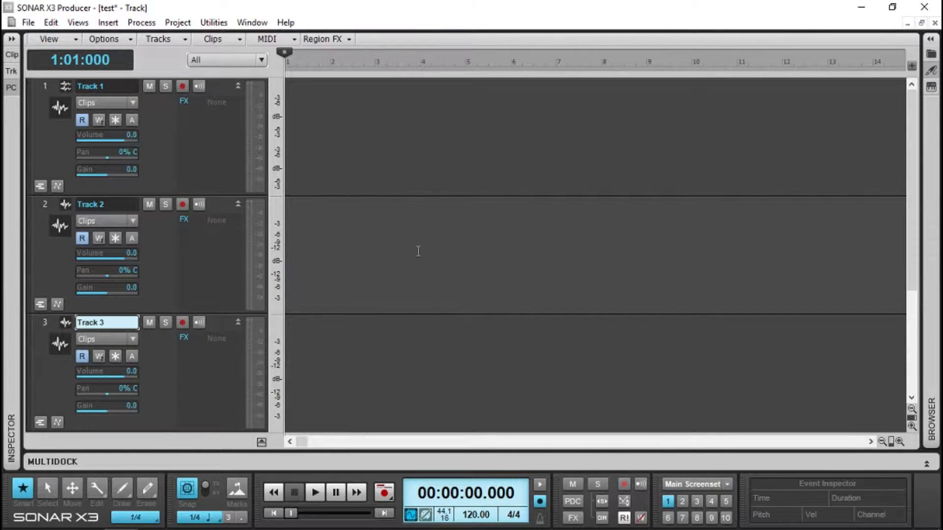
# Practise selecting Tracks 1, 2 and 3 individually by their track numbers, finishing with Track 2 selected
pyautogui.click(191, 147)
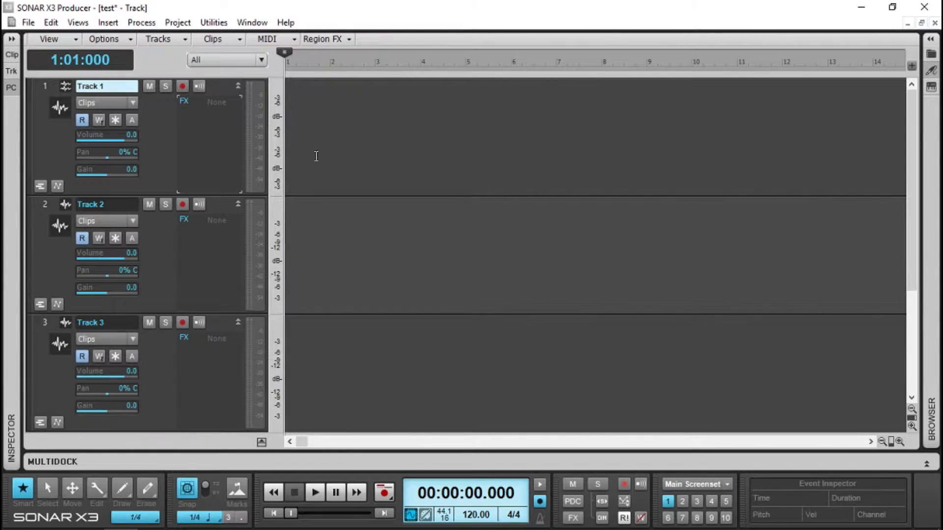
pyautogui.click(44, 206)
pyautogui.click(46, 88)
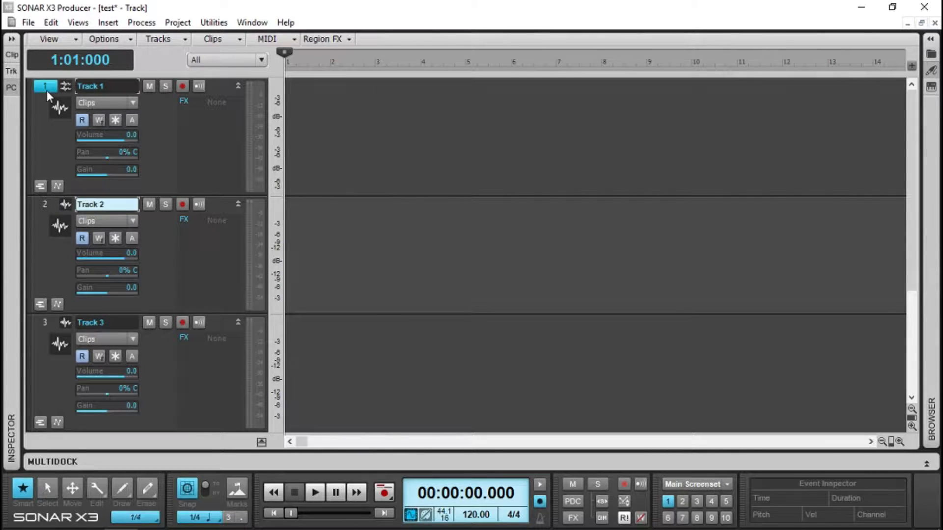
pyautogui.click(40, 202)
pyautogui.click(43, 325)
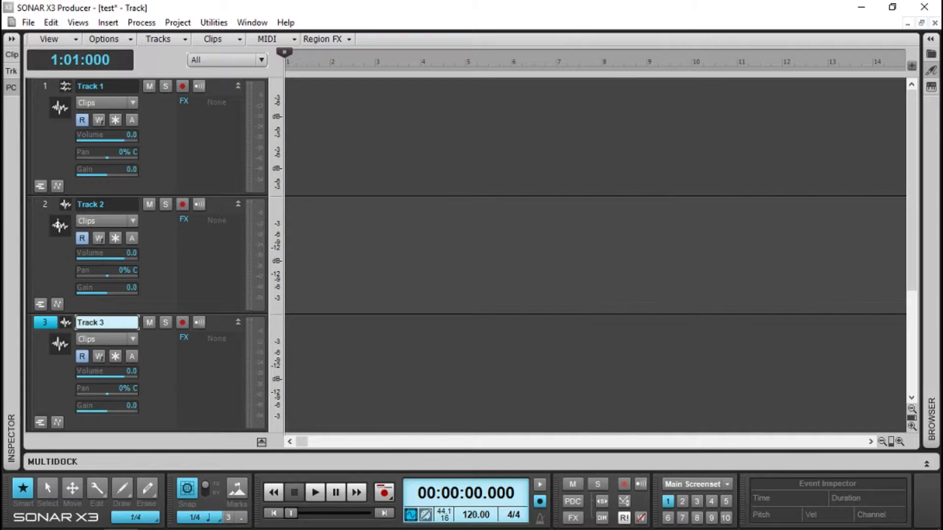
pyautogui.click(44, 206)
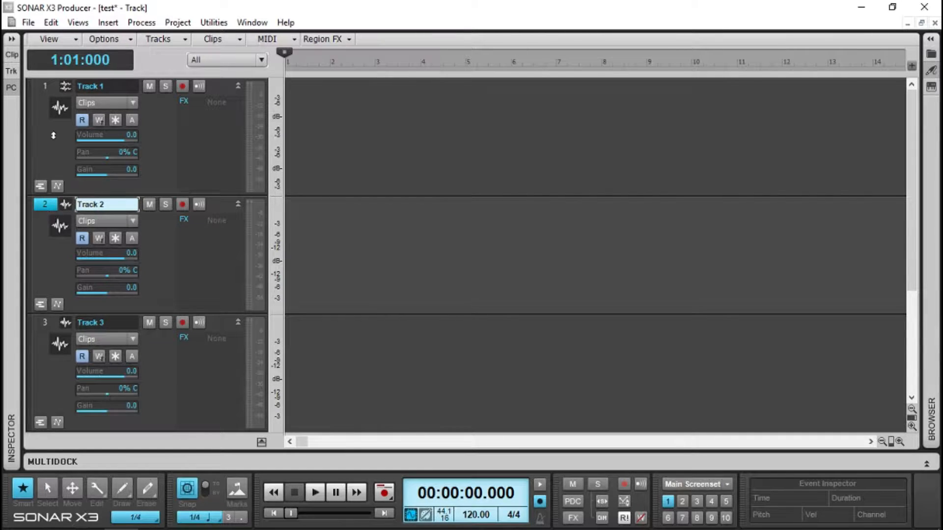
pyautogui.click(45, 89)
pyautogui.click(44, 265)
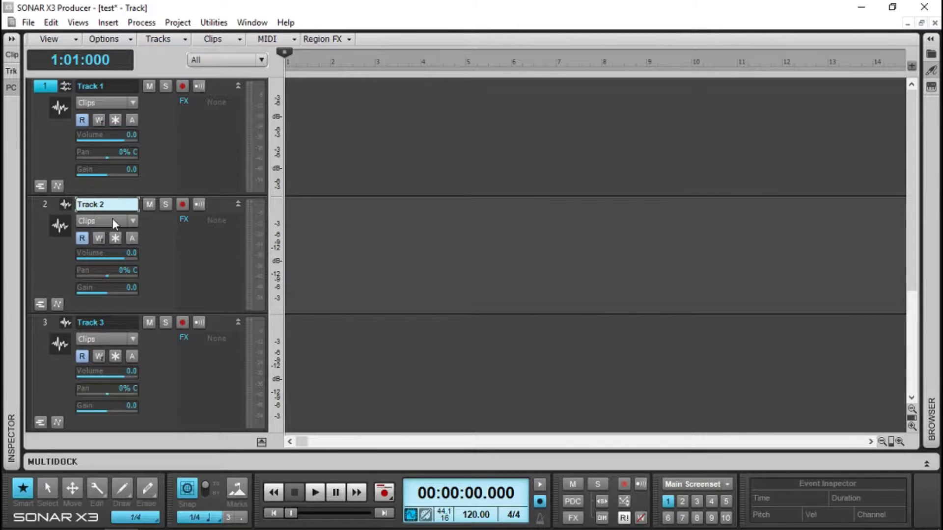
pyautogui.click(47, 208)
pyautogui.click(44, 87)
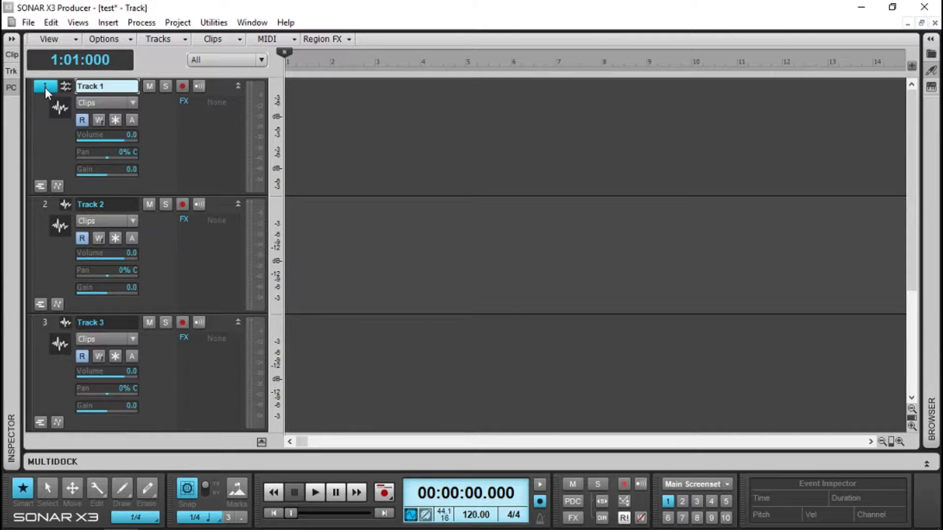
pyautogui.click(49, 202)
# Look through the track icon options and the track commands available for Track 2
pyautogui.rightClick(49, 245)
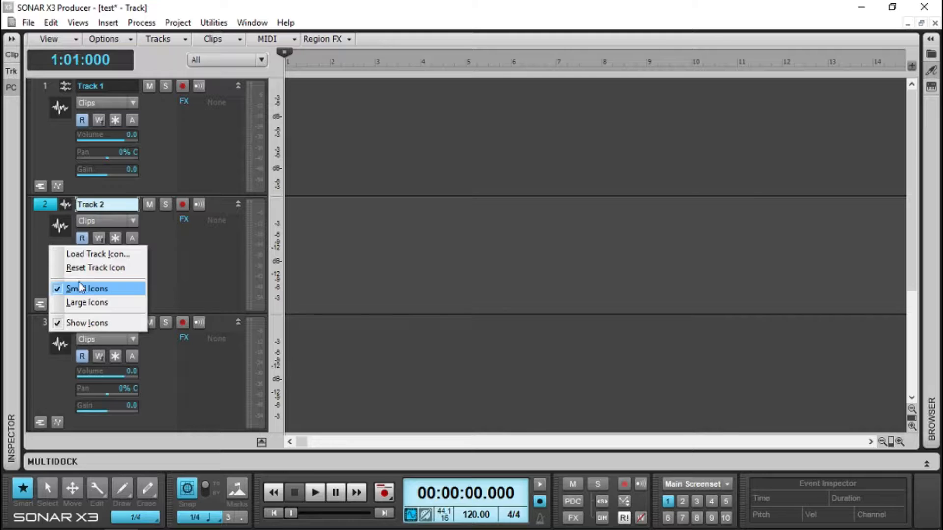
pyautogui.click(89, 238)
pyautogui.rightClick(159, 267)
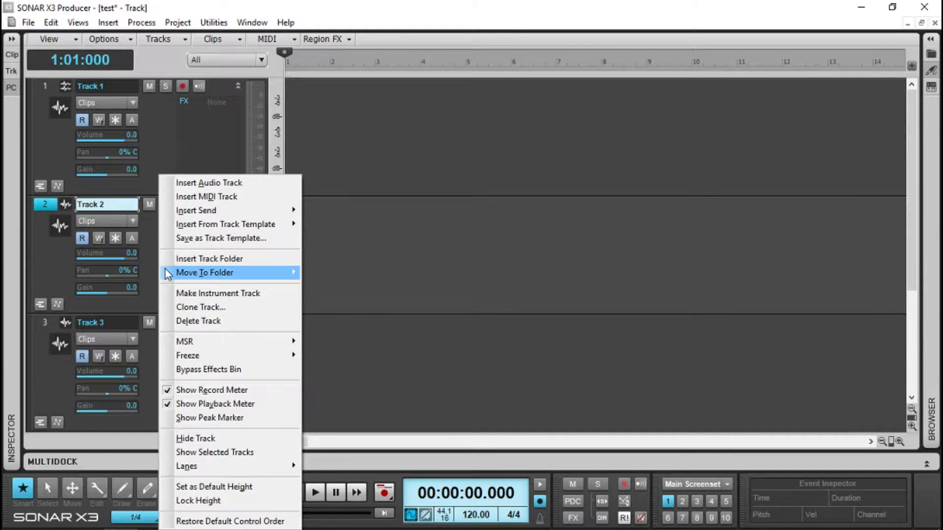
pyautogui.click(59, 249)
pyautogui.rightClick(55, 265)
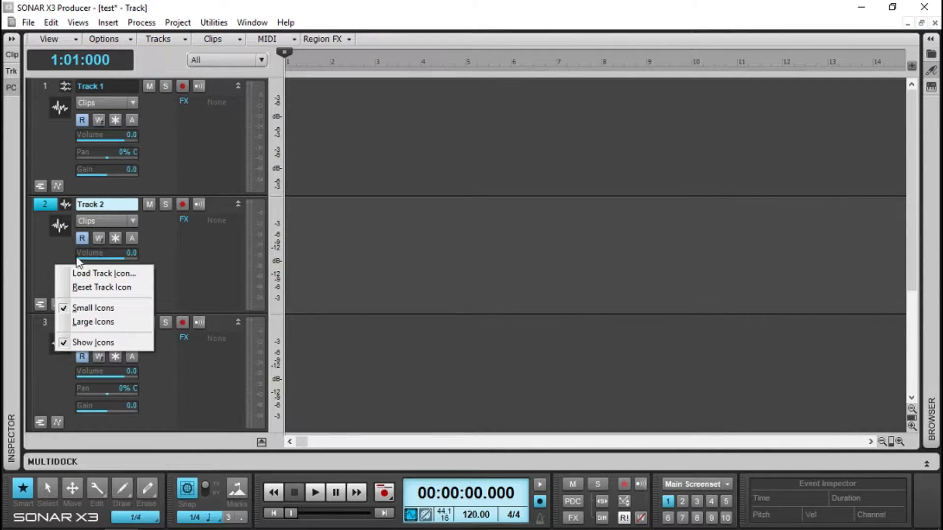
pyautogui.click(64, 243)
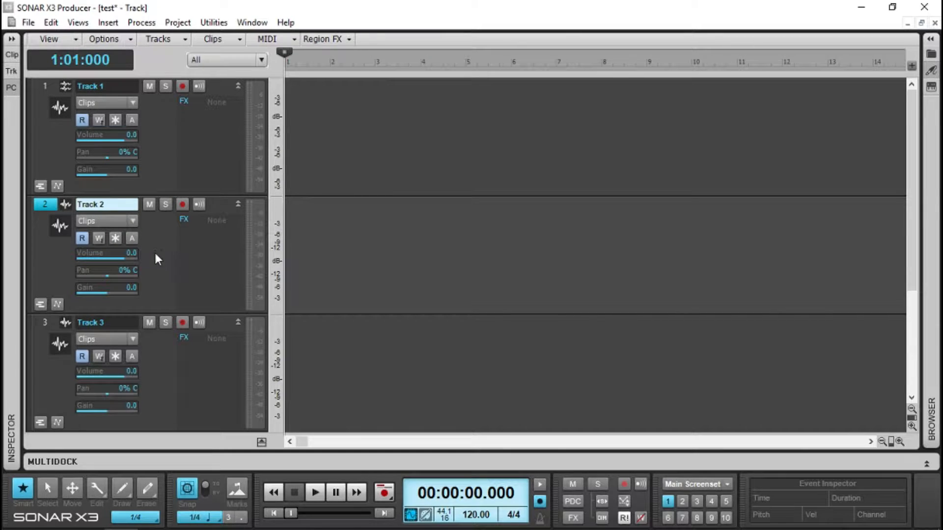
# Delete the two extra audio tracks so that only Track 1 is left
pyautogui.rightClick(161, 255)
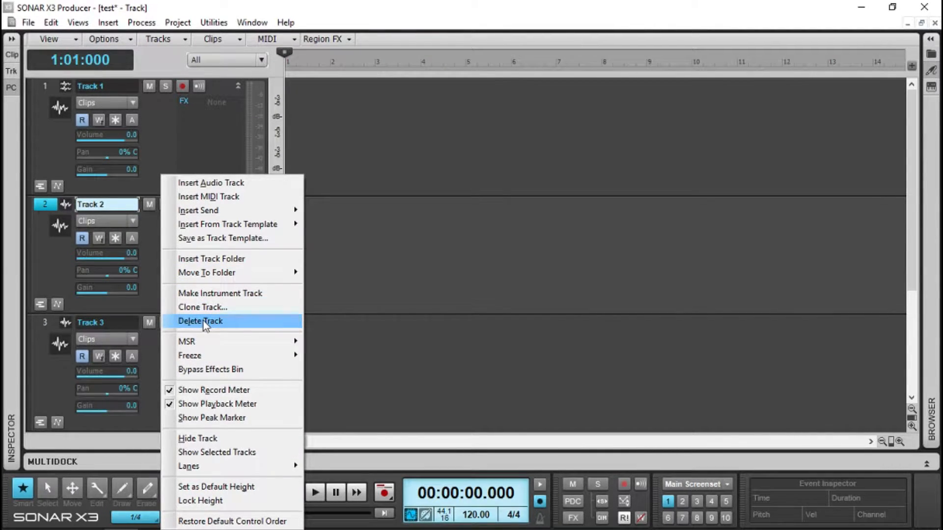
pyautogui.click(203, 322)
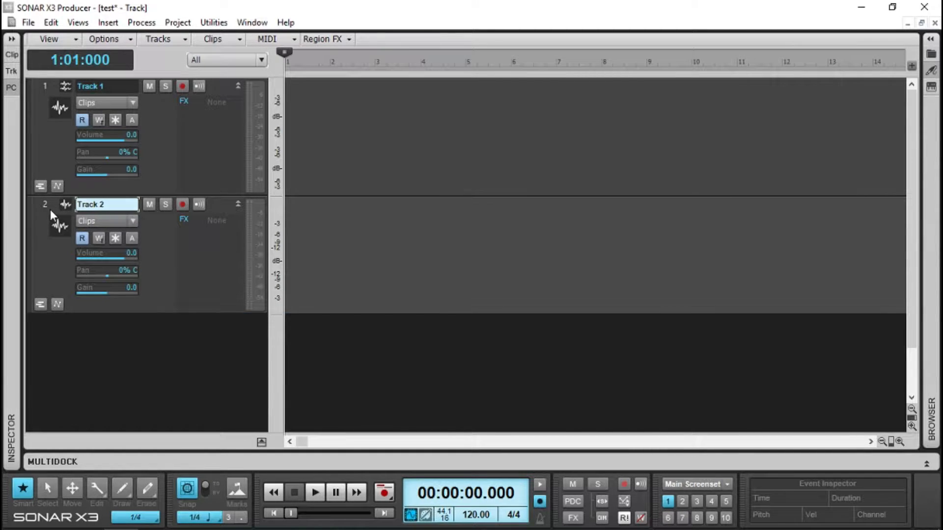
pyautogui.rightClick(159, 249)
pyautogui.click(190, 321)
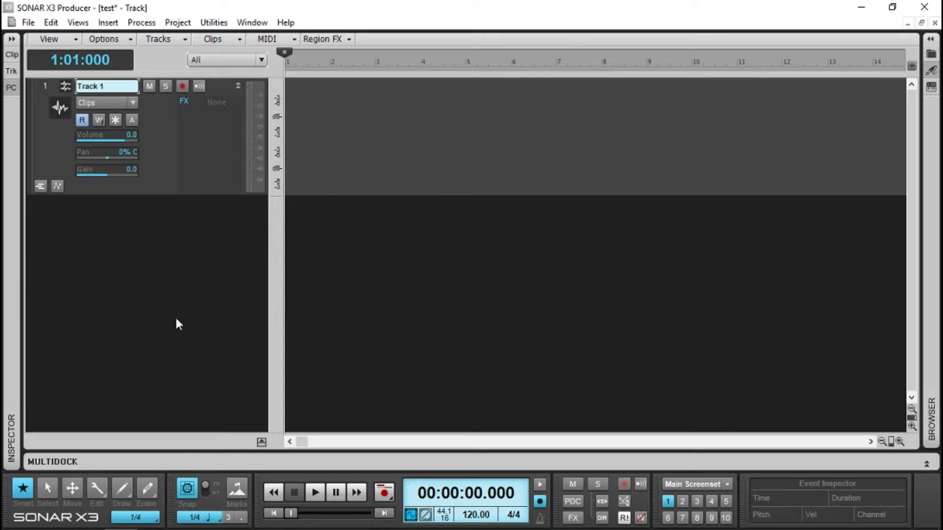
# Insert a MIDI track below Track 1 and enlarge it until all of its controls show
pyautogui.rightClick(84, 218)
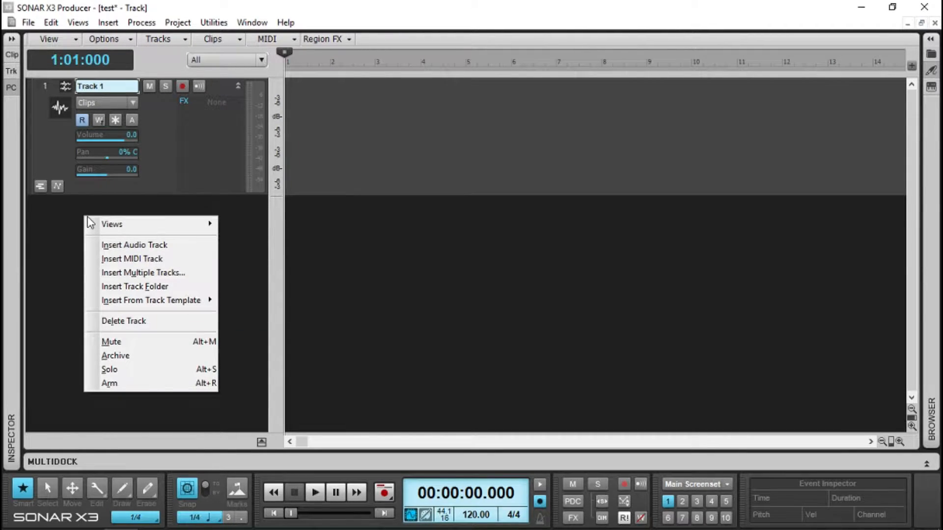
pyautogui.click(131, 259)
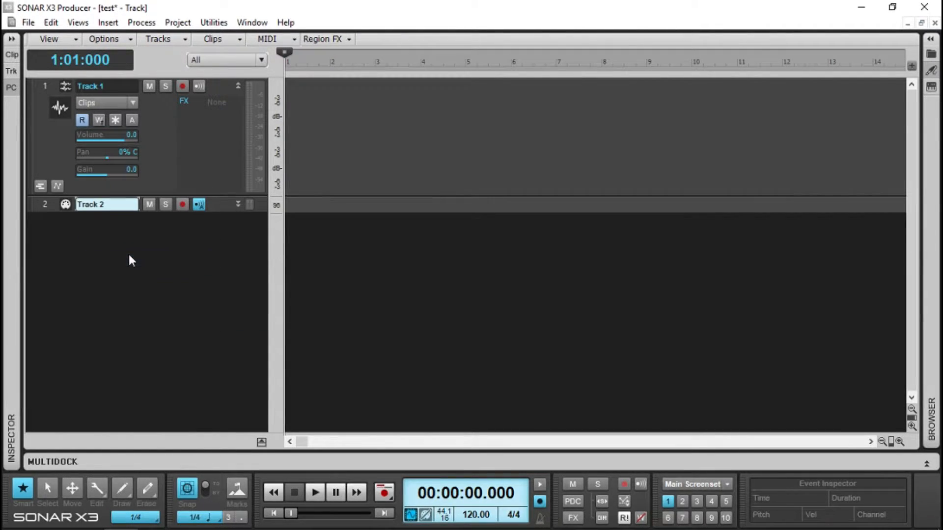
pyautogui.moveTo(127, 212); pyautogui.dragTo(133, 406)
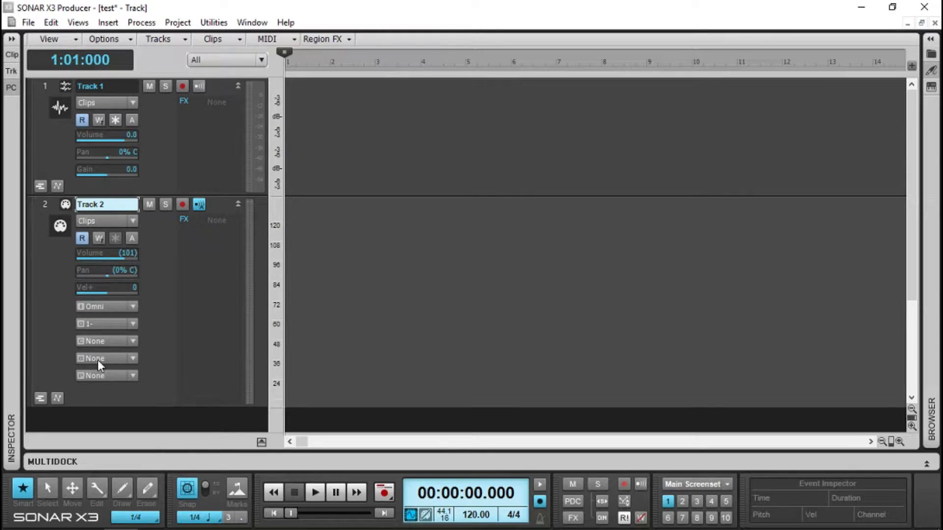
# Readjust the MIDI track's height, leaving it tall enough to show every control with some space beneath
pyautogui.scroll(-3, 96, 295)
pyautogui.moveTo(120, 301)
pyautogui.mouseDown()
pyautogui.moveTo(131, 322)
pyautogui.moveTo(124, 288)
pyautogui.mouseUp()
pyautogui.scroll(3, 174, 209)
pyautogui.scroll(-3, 175, 245)
pyautogui.moveTo(177, 288); pyautogui.dragTo(177, 328)
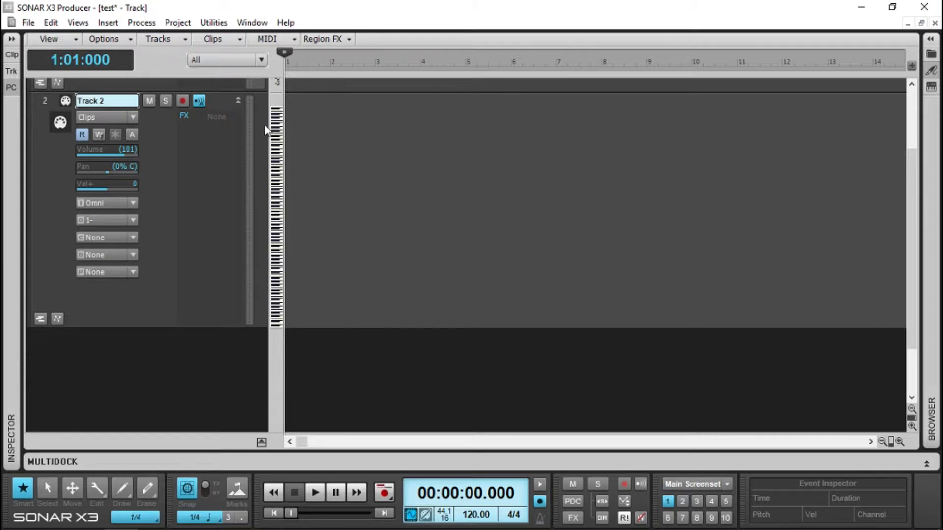
# Reduce the MIDI track's height so that Track 1 and Track 2 both fit in the track view
pyautogui.moveTo(229, 329); pyautogui.dragTo(228, 280)
pyautogui.scroll(2, 207, 273)
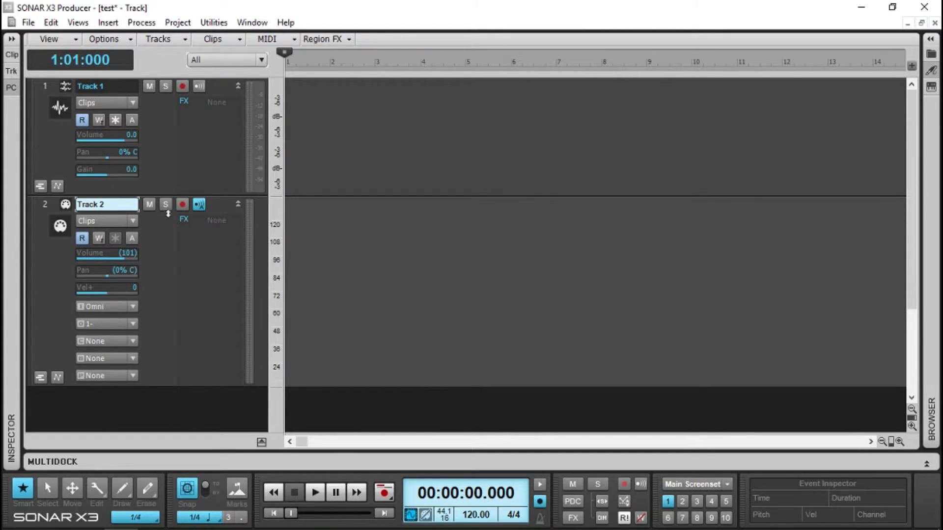
# Arm Track 2 for recording and disarm it again, and do the same for Track 1
pyautogui.click(181, 204)
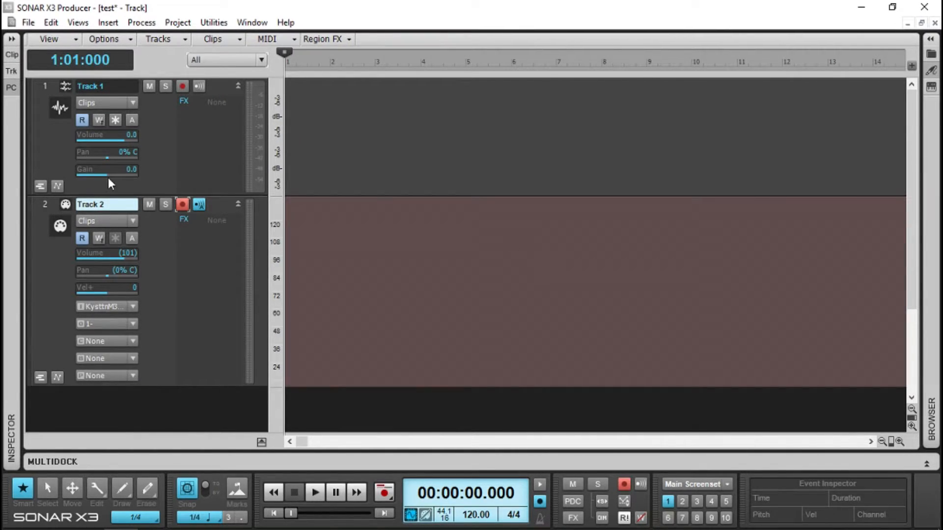
pyautogui.click(183, 207)
pyautogui.click(185, 90)
pyautogui.click(185, 91)
pyautogui.click(182, 86)
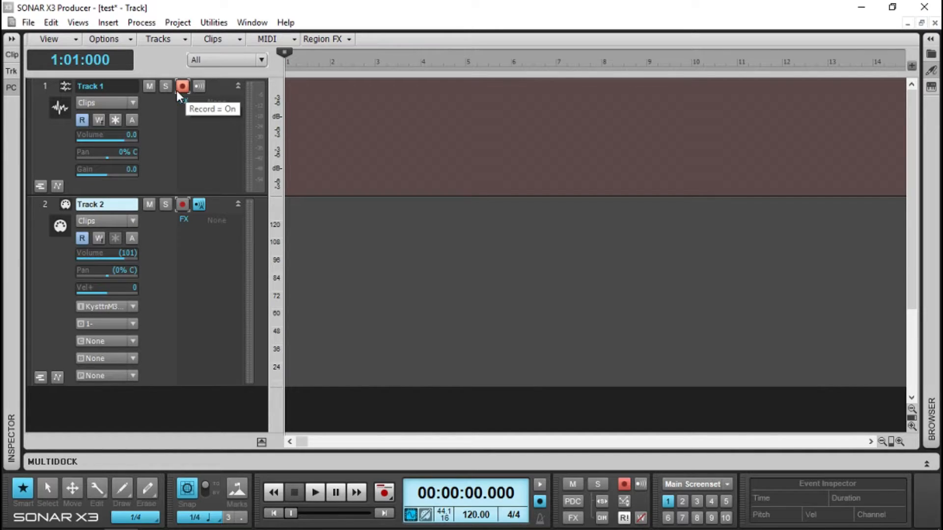
pyautogui.click(184, 88)
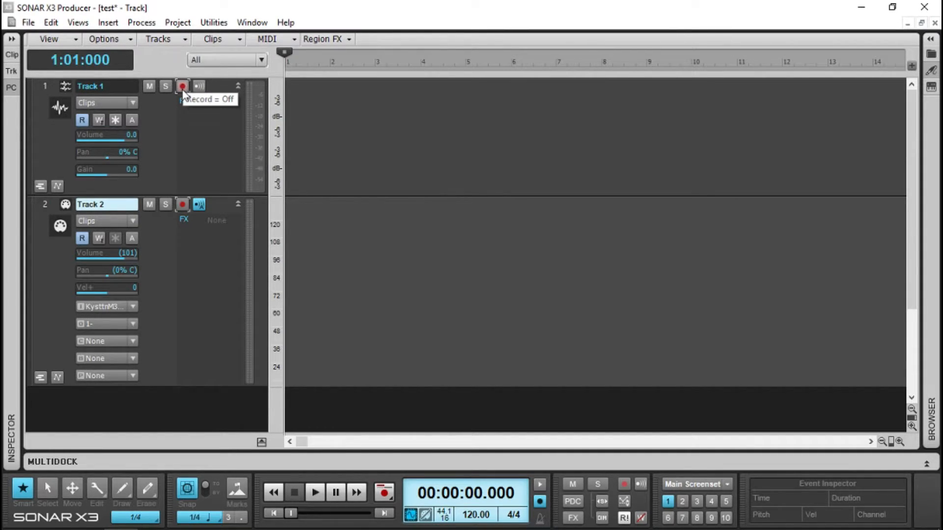
# Select Track 2 and fit the heights of both tracks to the window
pyautogui.click(193, 126)
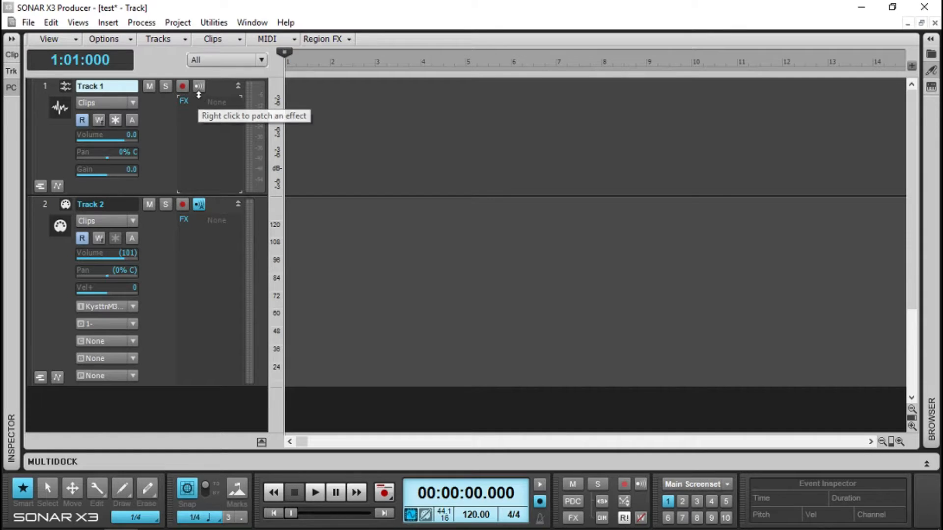
pyautogui.click(158, 251)
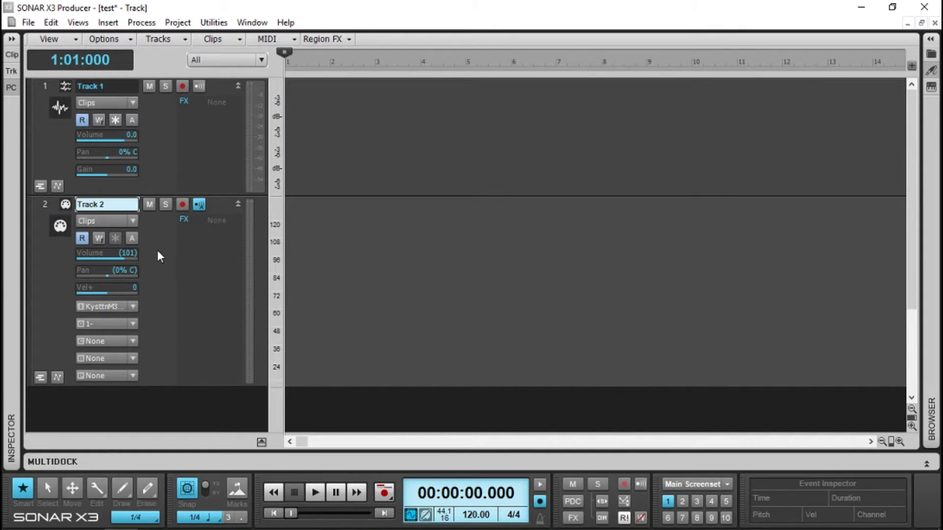
pyautogui.press('f')
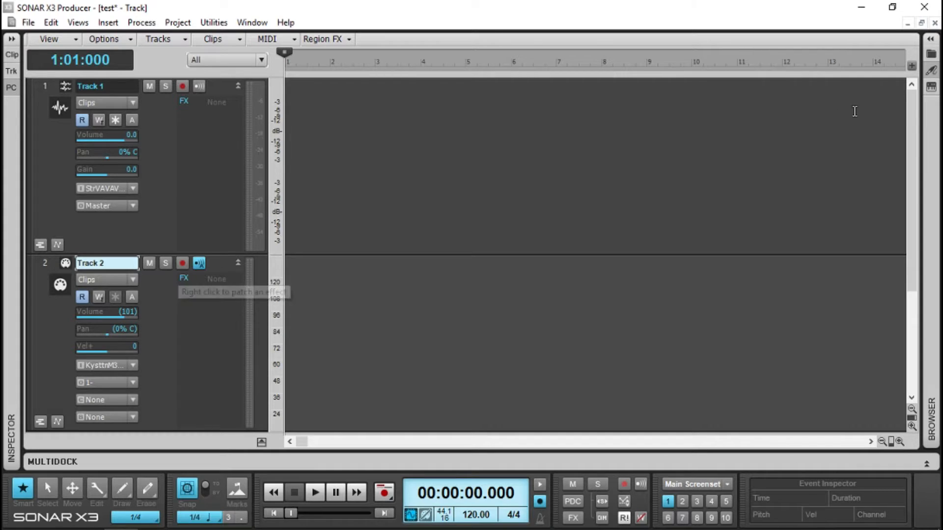
# Expand the Browser and show its Synth rack
pyautogui.click(930, 39)
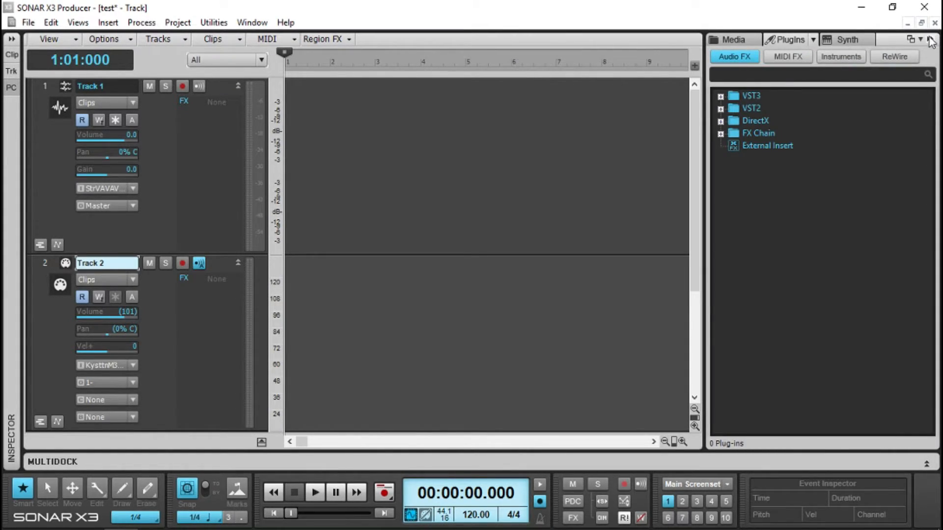
pyautogui.click(930, 40)
pyautogui.click(930, 41)
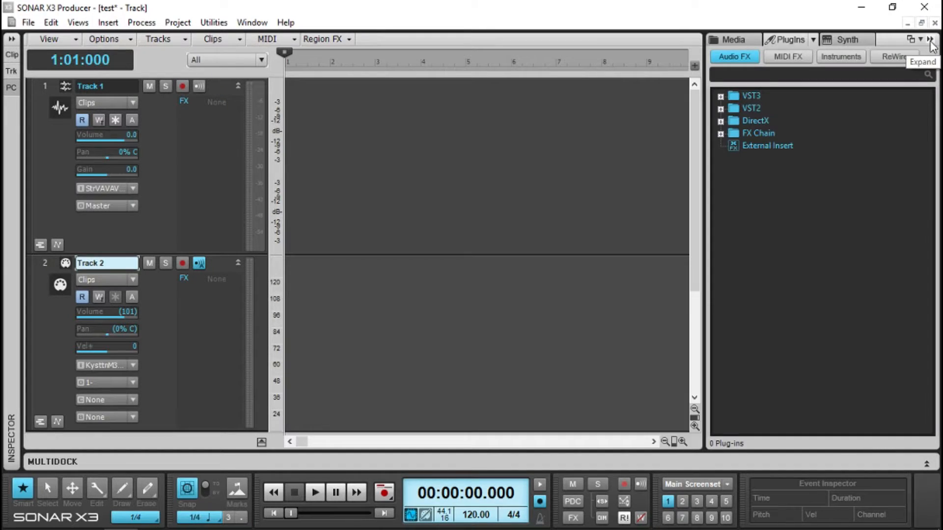
pyautogui.click(840, 44)
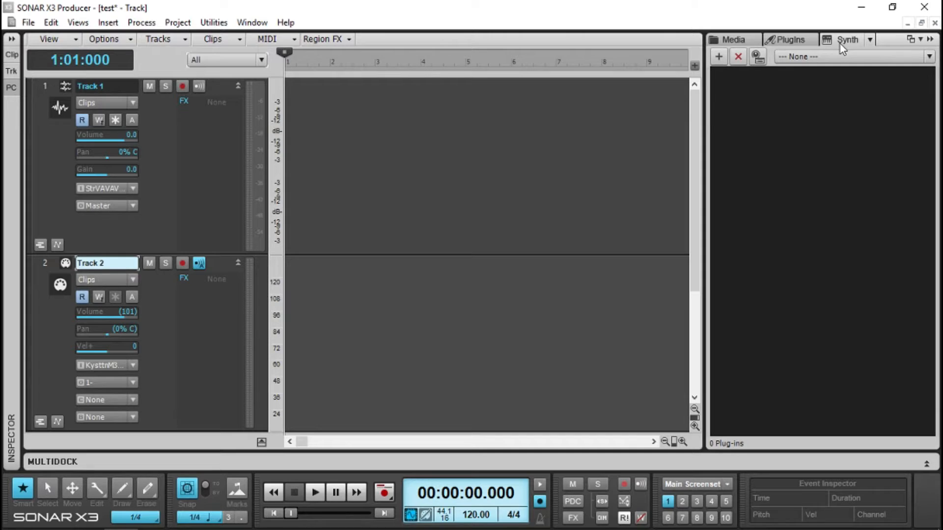
# Insert the VST2 synth SI-Electric Piano with a Simple Instrument Track, keeping Enable MIDI Output on
pyautogui.click(723, 60)
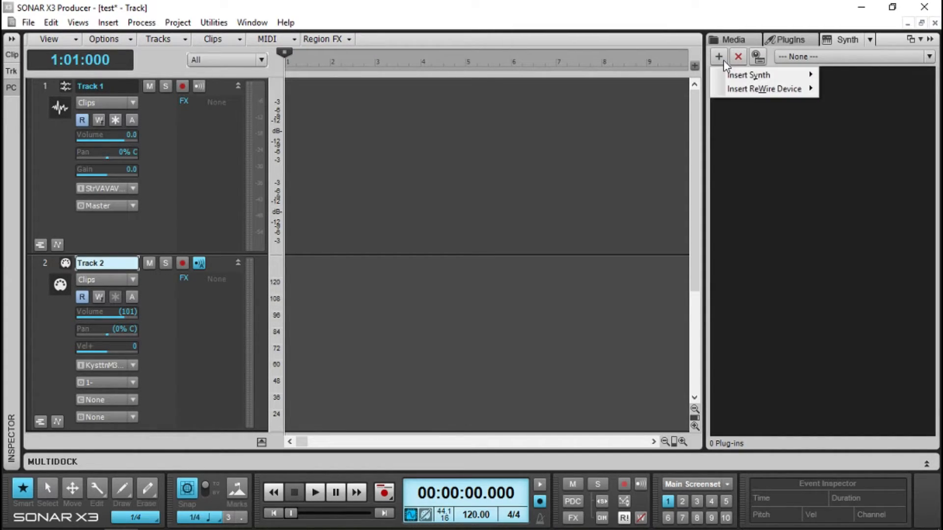
pyautogui.moveTo(750, 78)
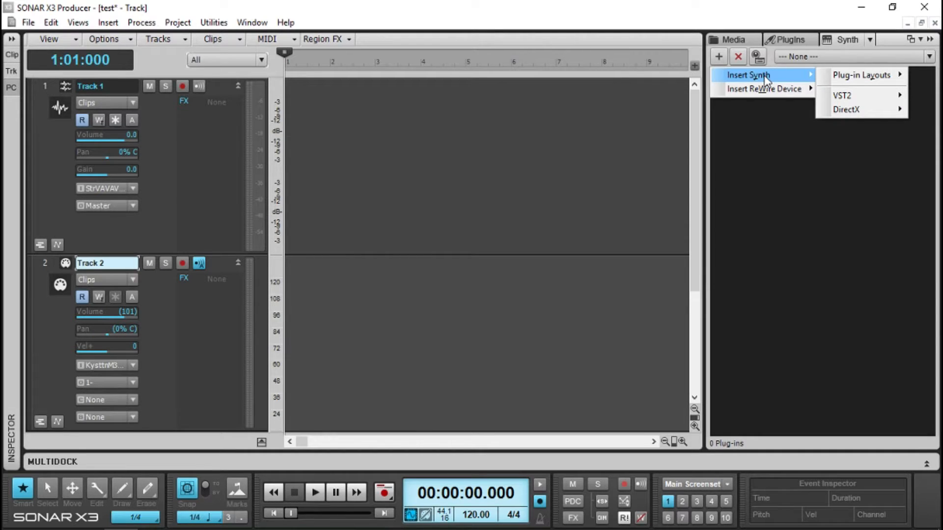
pyautogui.moveTo(836, 96)
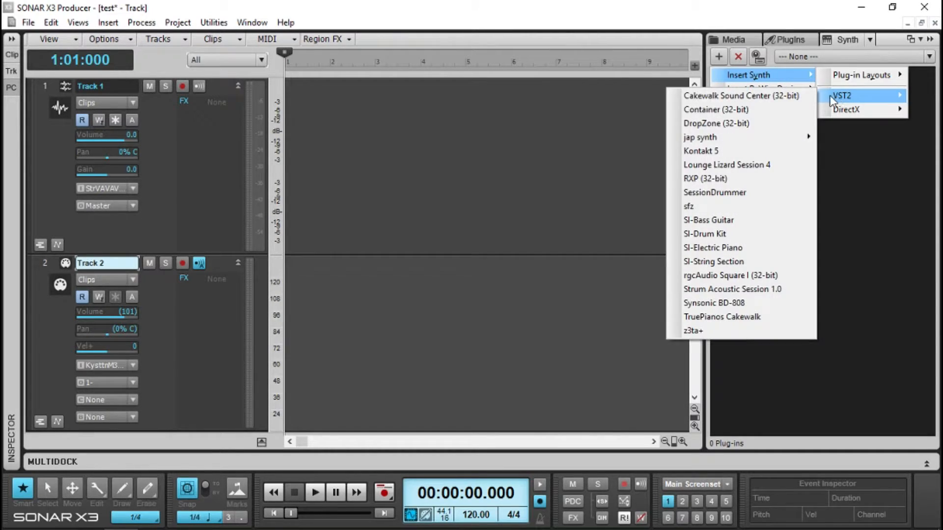
pyautogui.click(906, 184)
pyautogui.click(725, 60)
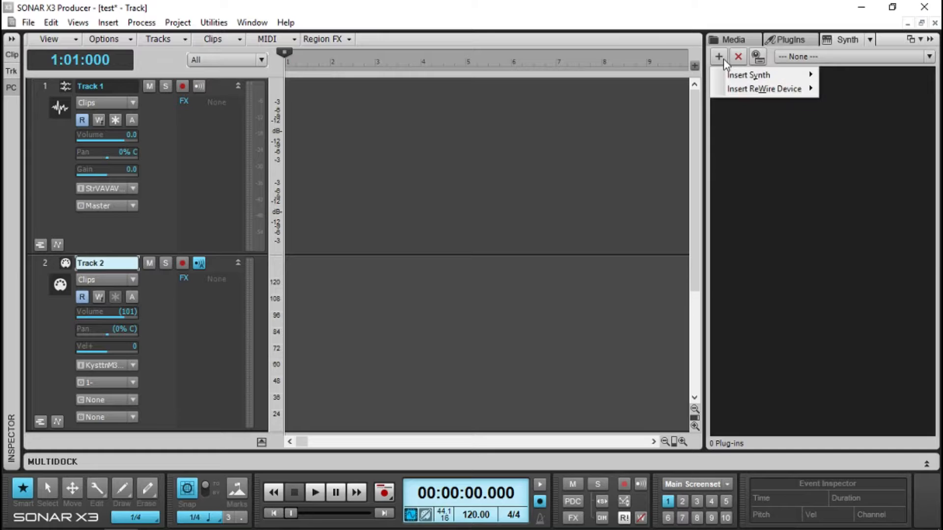
pyautogui.moveTo(732, 78)
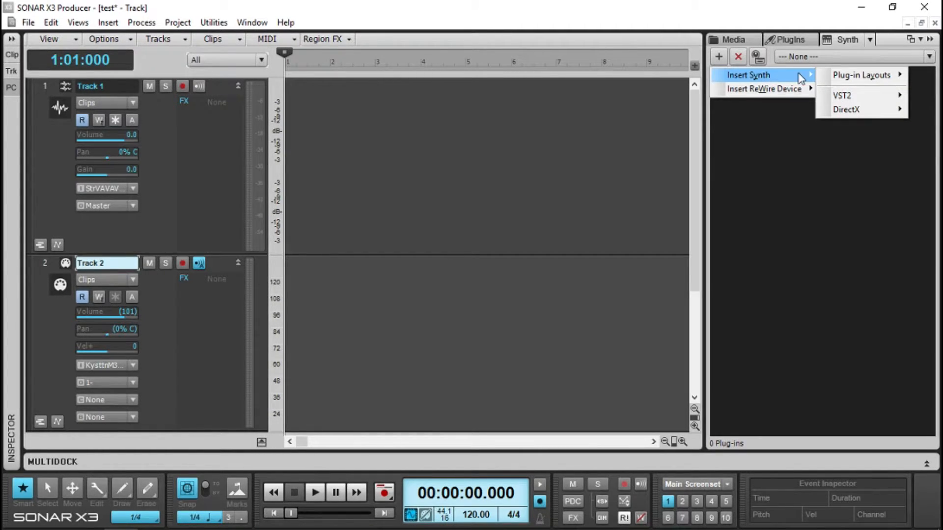
pyautogui.moveTo(843, 96)
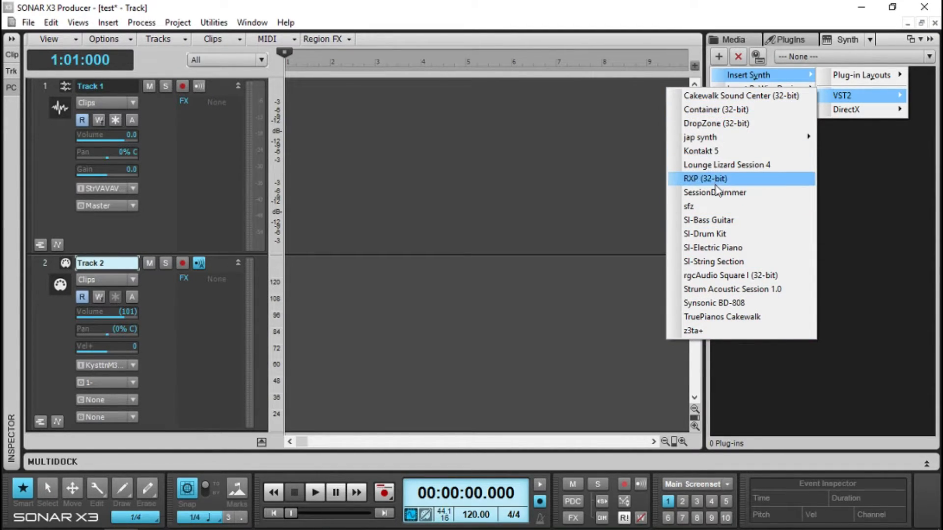
pyautogui.click(736, 248)
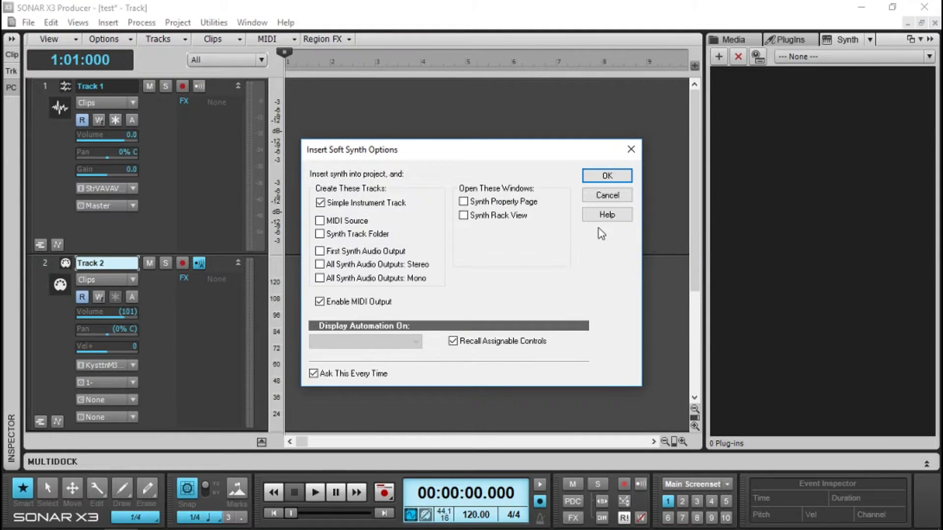
pyautogui.click(601, 178)
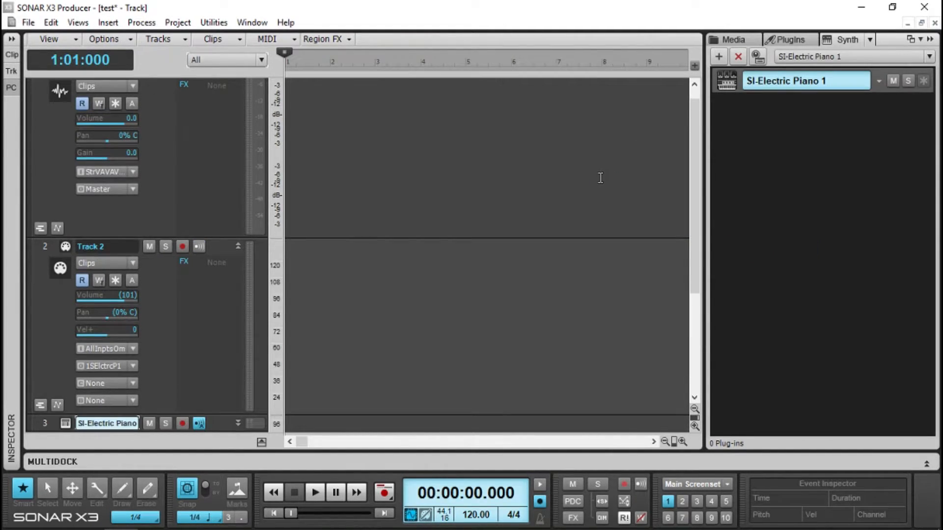
# Move the now time to 2:03:000 and collapse the Browser
pyautogui.click(351, 252)
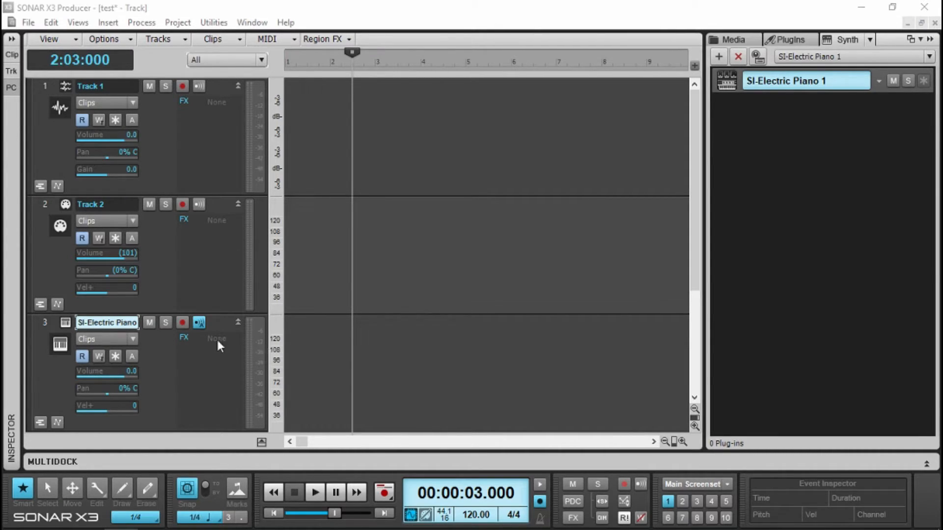
pyautogui.click(932, 43)
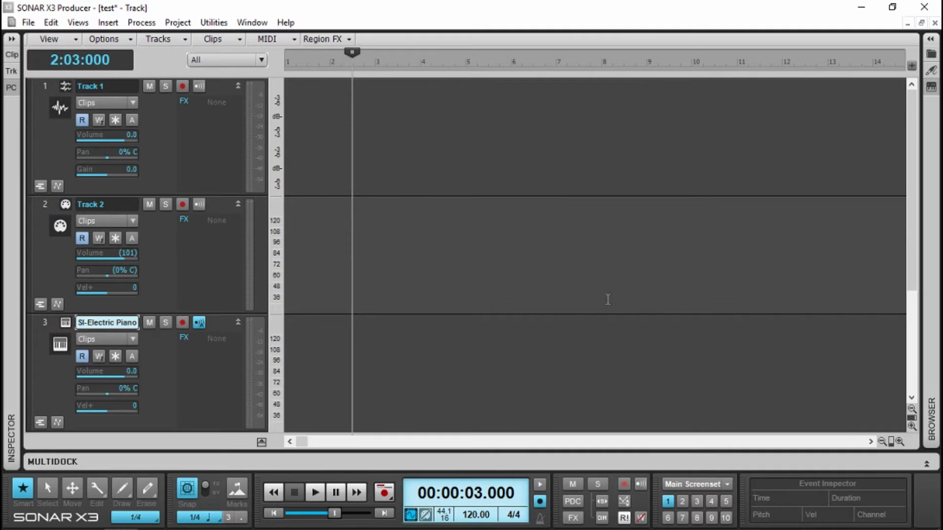
# Arm the SI-Electric Piano track for recording and open its synth window, placing it near the middle of the screen
pyautogui.click(183, 323)
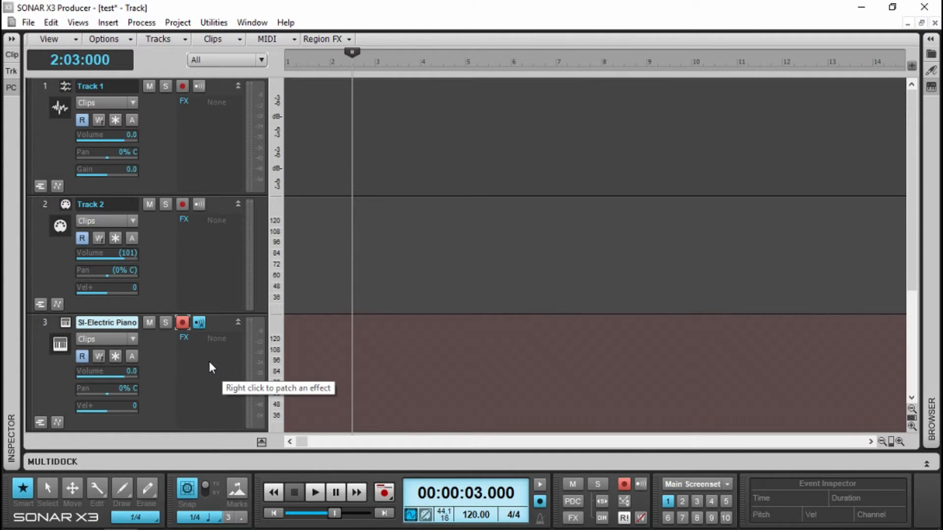
pyautogui.click(68, 326)
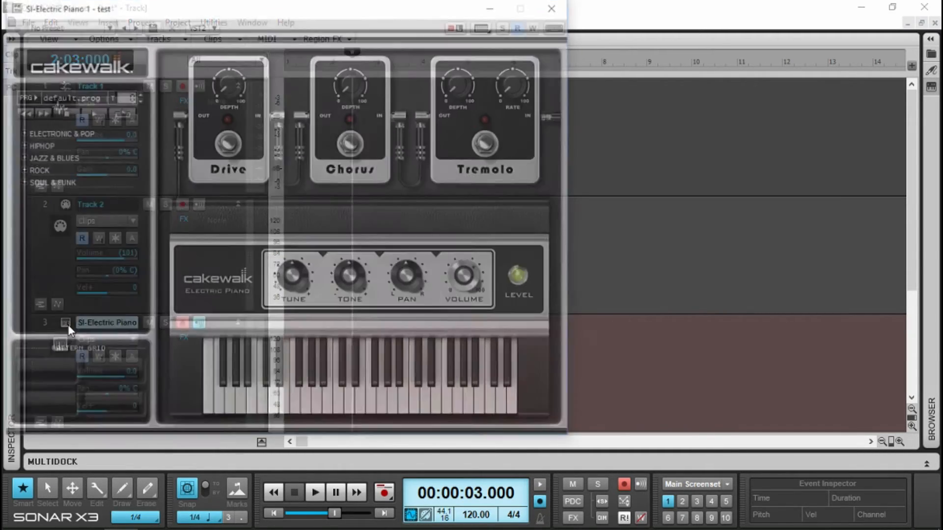
pyautogui.moveTo(306, 8); pyautogui.dragTo(713, 14)
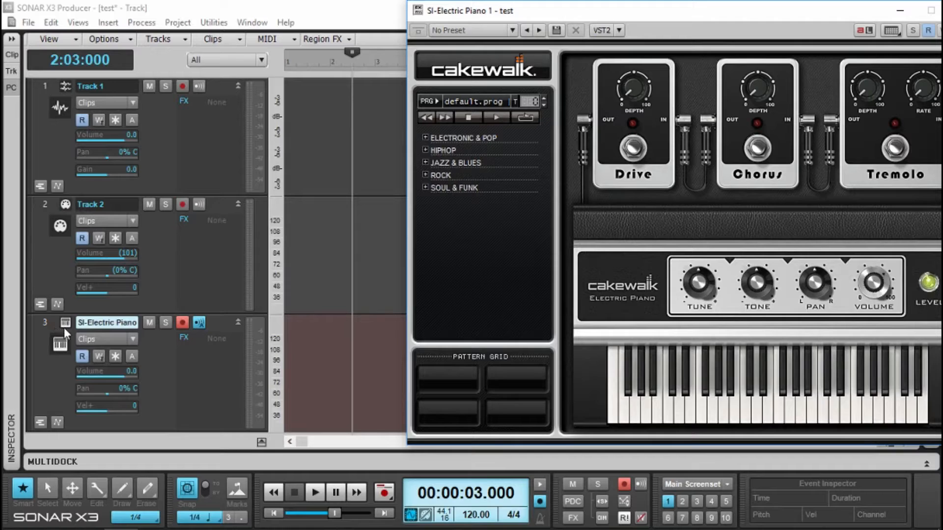
pyautogui.moveTo(675, 10); pyautogui.dragTo(505, 19)
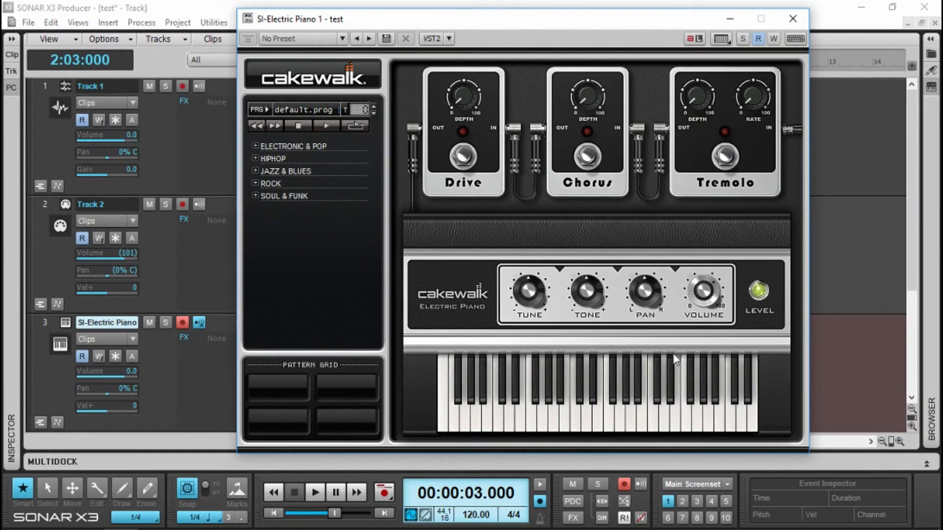
# Audition a few notes on the SI-Electric Piano's on-screen keyboard and minimize the synth window
pyautogui.click(540, 431)
pyautogui.click(572, 423)
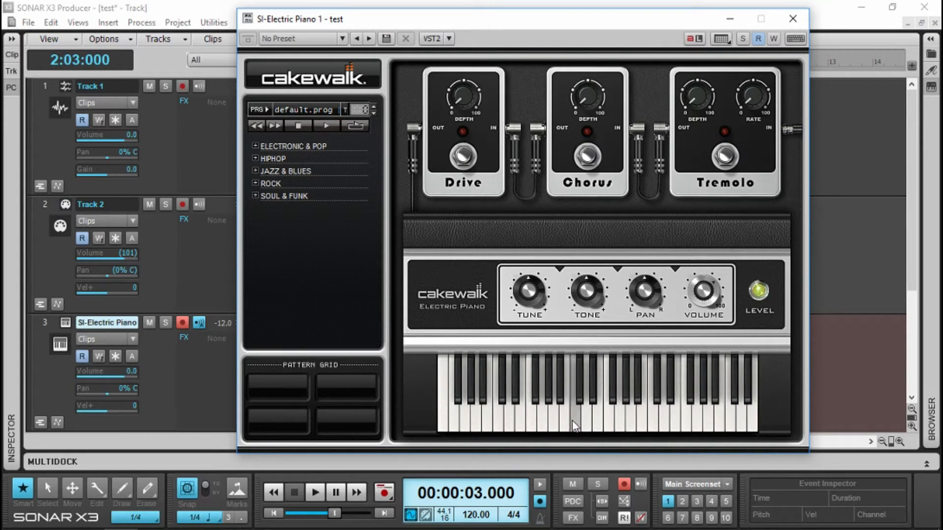
pyautogui.click(615, 423)
pyautogui.click(585, 423)
pyautogui.click(730, 19)
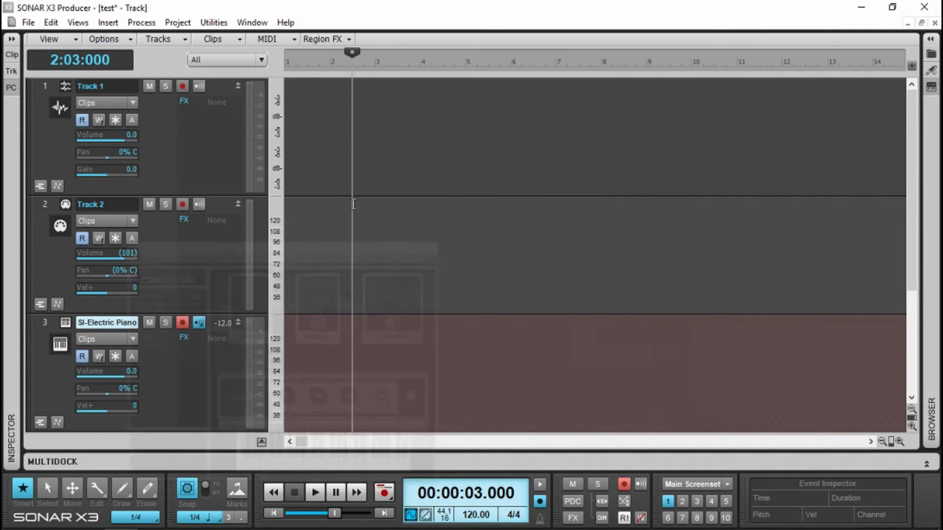